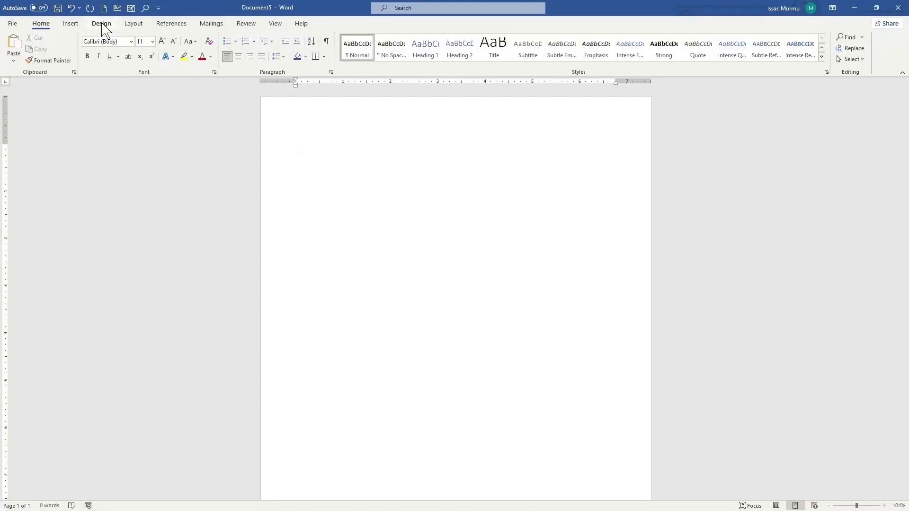
Add the built-in DO NOT COPY 2 watermark to the blank document.
click(133, 28)
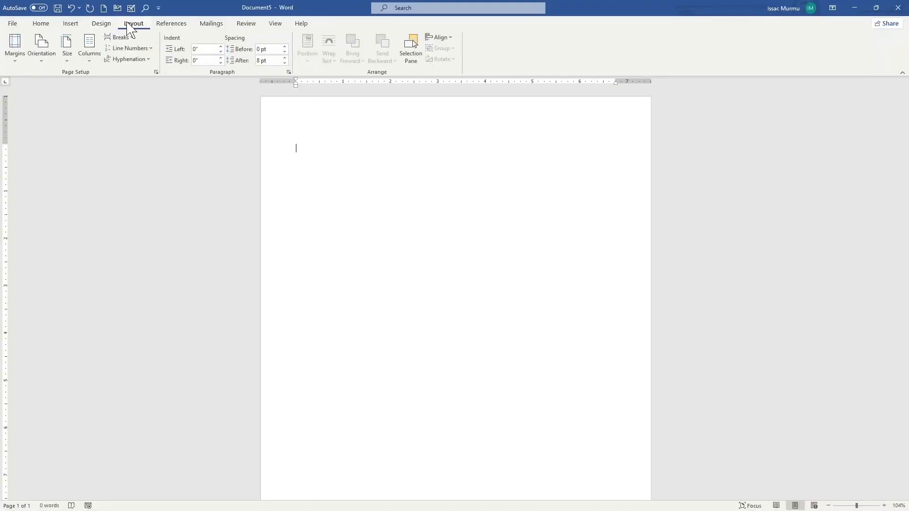
click(104, 29)
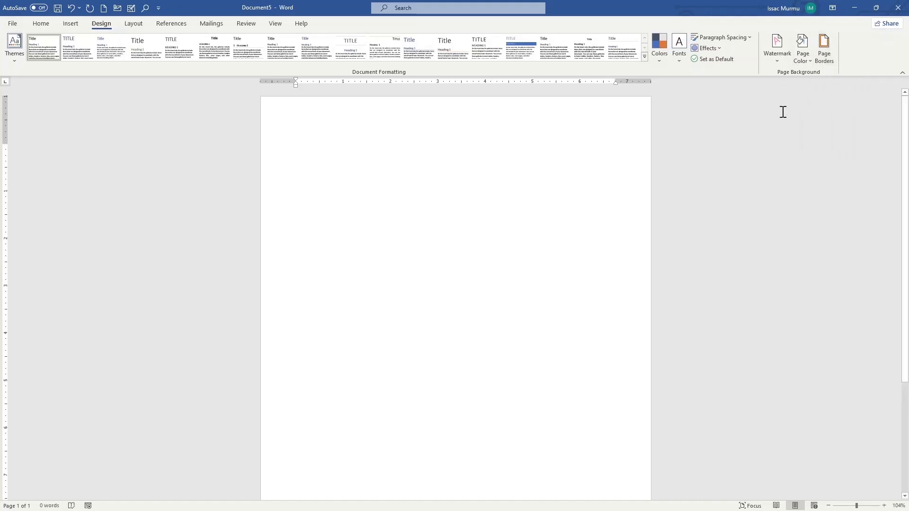
click(779, 61)
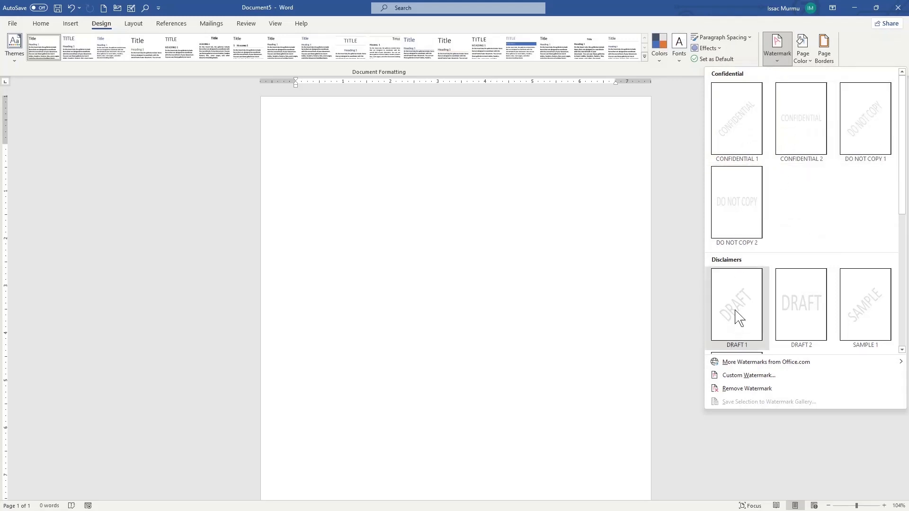
scroll(745, 315, down, 3)
scroll(736, 183, up, 3)
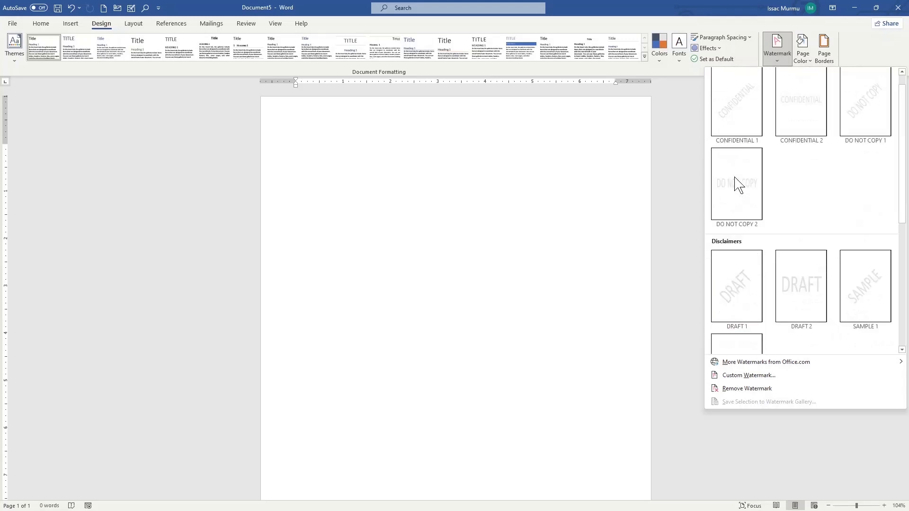
scroll(859, 301, down, 3)
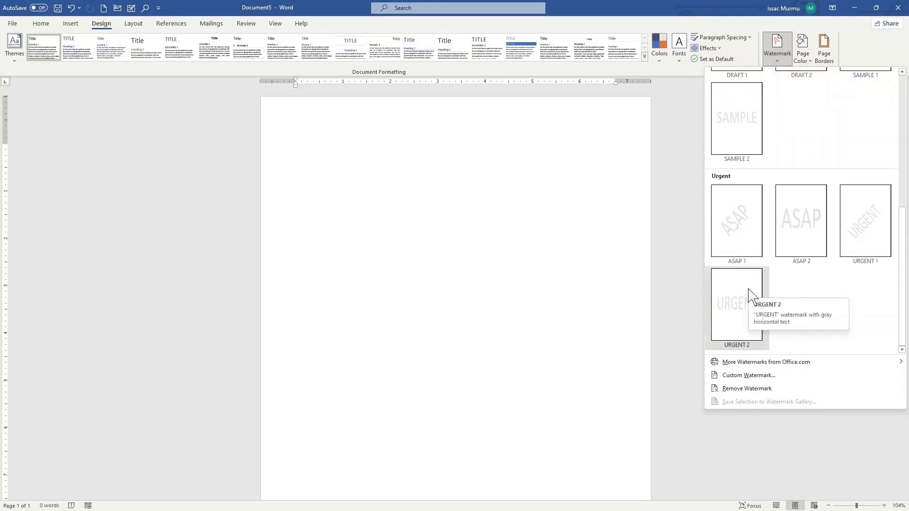
scroll(748, 289, up, 3)
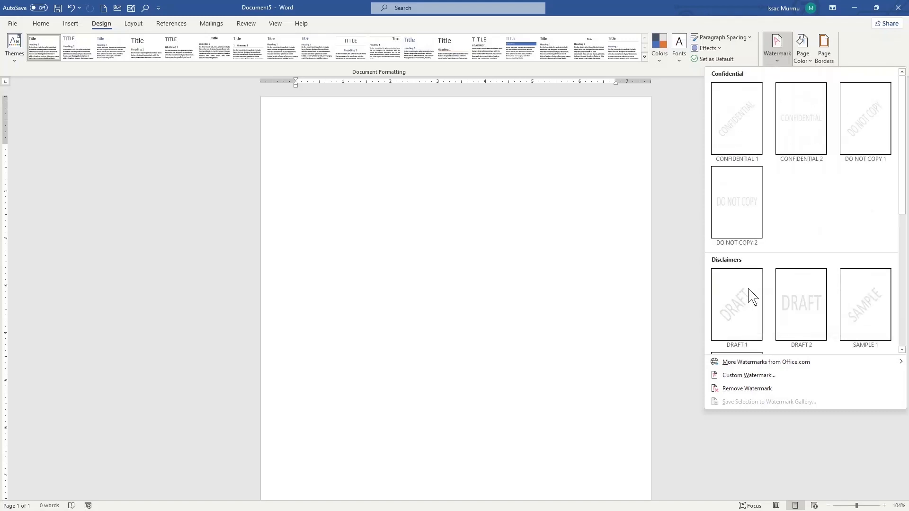
click(733, 192)
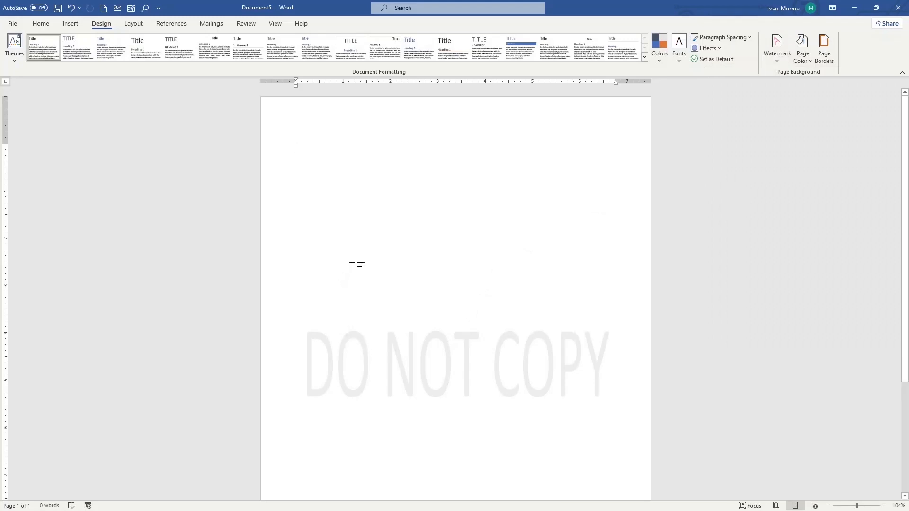
Insert the article text "The Benefits of Regular Exercise" into the document body over the watermark.
text(The Benefits of Regular Exercise Improved Physical Health Regular exercise has numerous benefits for your physical health, including: Improved cardiovascular health and circulation Lower blood pressure and cholesterol levels Increased strength and flexibility Reduced risk of chronic diseases, such as diabetes, heart disease, and cancer Better Mental Health In addition to physical health benefits, regular exercise can also have a positive impact on your mental health. Here are some ways exercise can benefit your mind: Reduced stress and anxiety Improved mood and feelings of well-being Better sleep quality Increased brain function and cognitive performance Weight Management Regular exercise can help you maintain a healthy weight by: 2Burning calories and increasing metabolism Building muscle mass, which burns more calories than fat Decreasing appetite and cravings for unhealthy foods Improved Energy and Stamina By regularly engaging in physical activity, you can increase your energy levels and stamina, allowing you to: Perform daily tasks with greater ease Participate in physical activities and sports Improve your overall quality of life Social BenefitsIn conclusion, regular exercise offers a wide range of benefits for both physical and mental health, as well as social well-being. Whether you prefer jogging, weightlifting, yoga, or team sports, finding a form of exercise you enjoy can help you reap these rewards and live a healthier, happier life.)
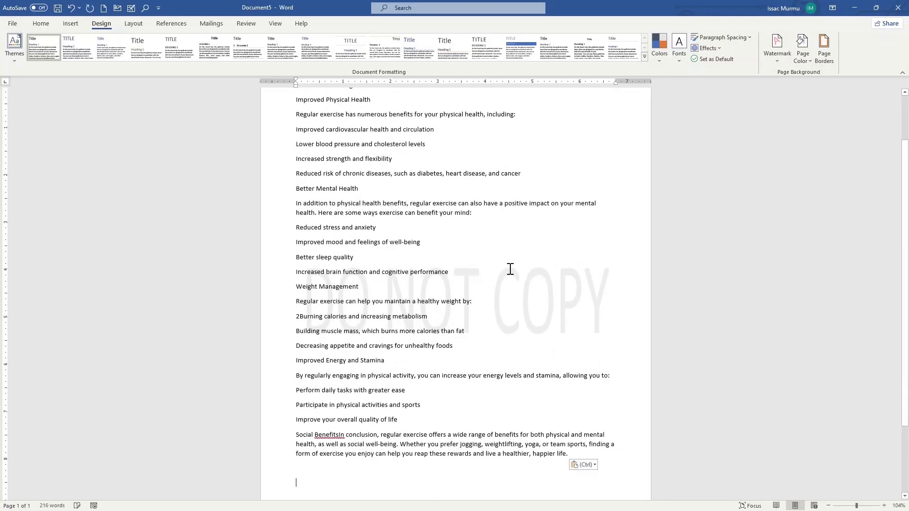
scroll(520, 295, up, 3)
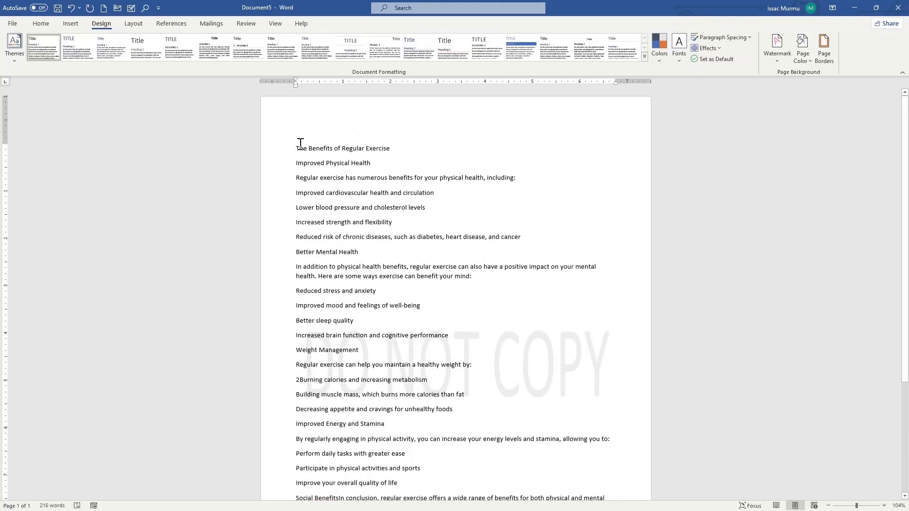
drag(294, 148, 467, 439)
click(527, 355)
Open the custom watermark settings and choose a picture watermark.
click(778, 52)
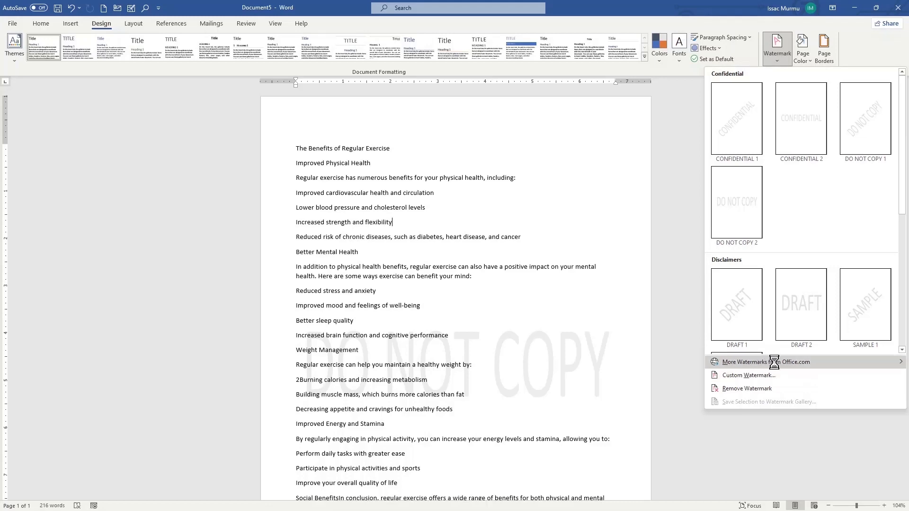
mouse_move(777, 364)
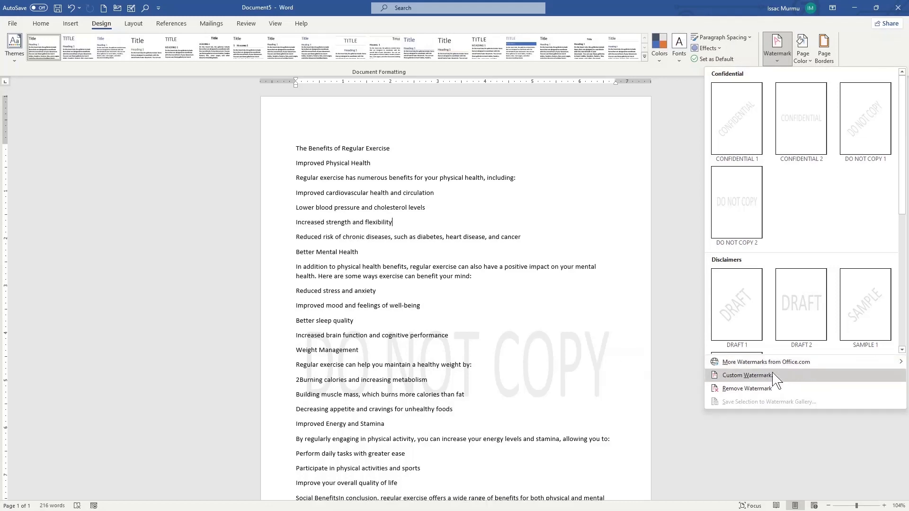
click(747, 375)
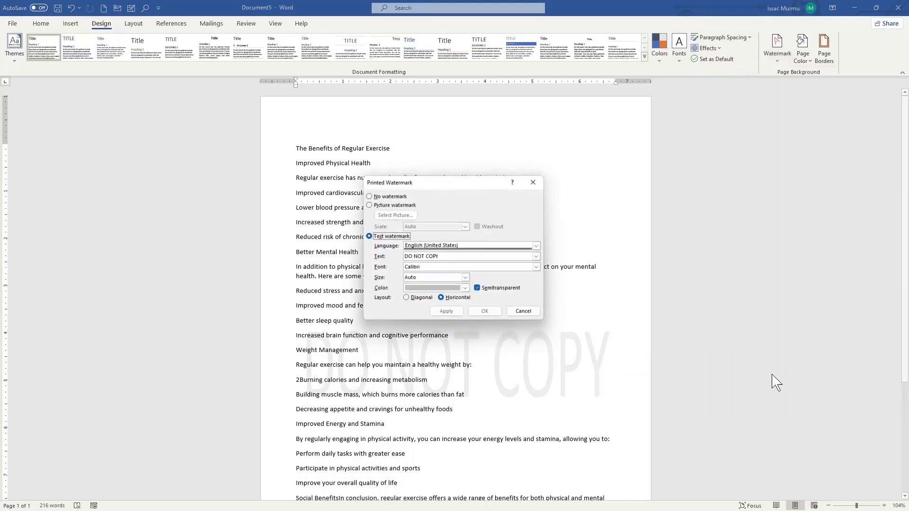
click(379, 196)
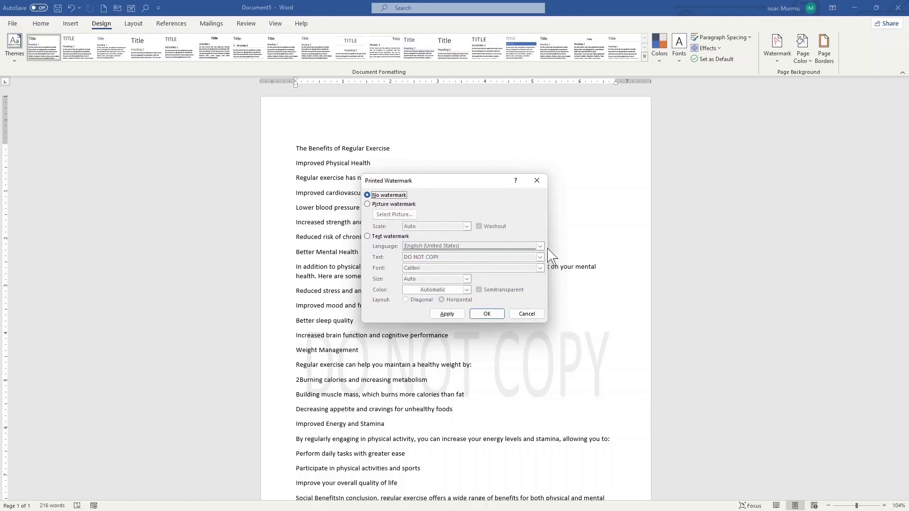
click(369, 204)
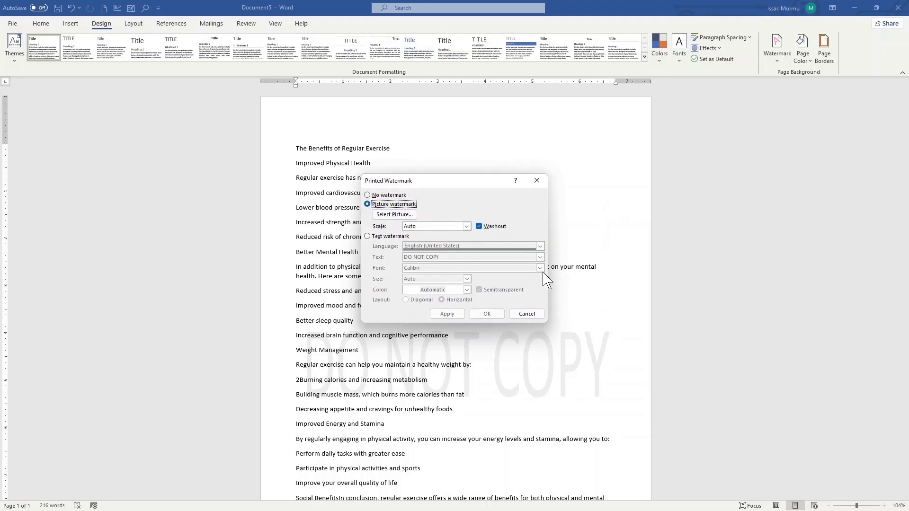
Select the local picture download.jpg from the Downloads folder and apply it as the watermark.
click(395, 215)
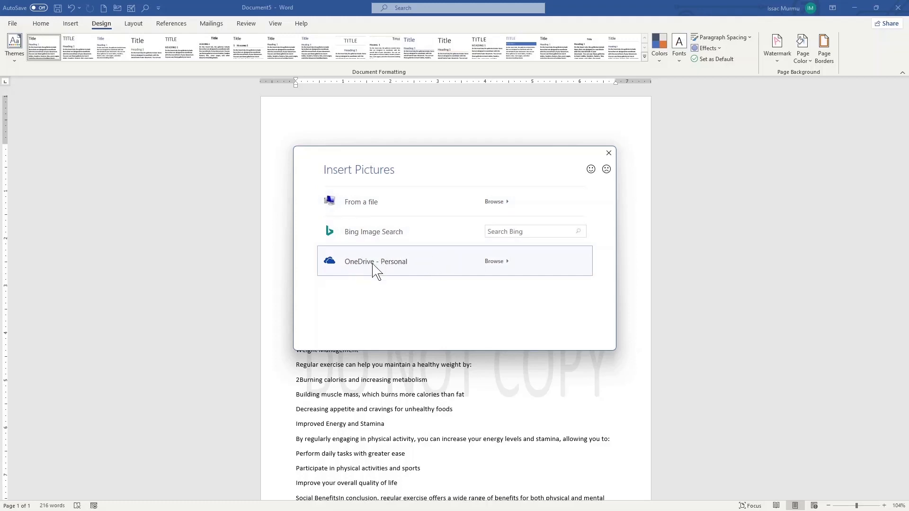
click(388, 204)
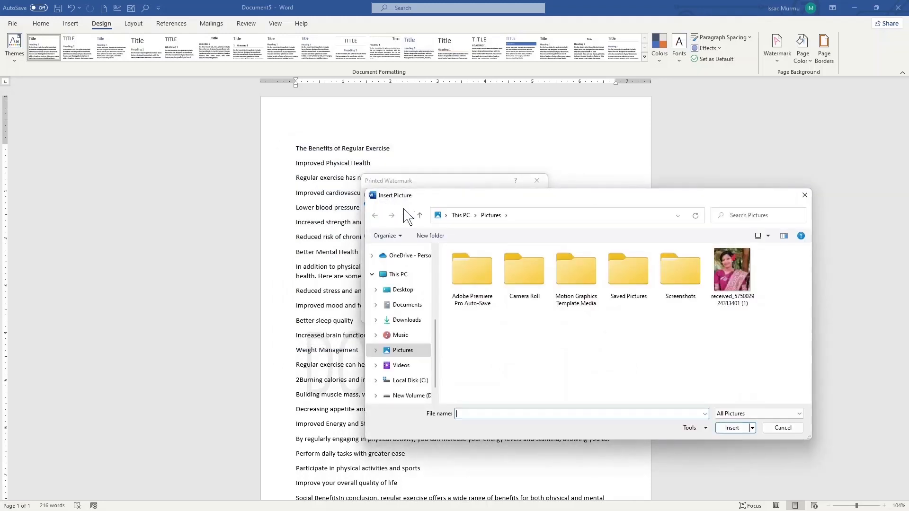
scroll(406, 259, up, 3)
click(407, 252)
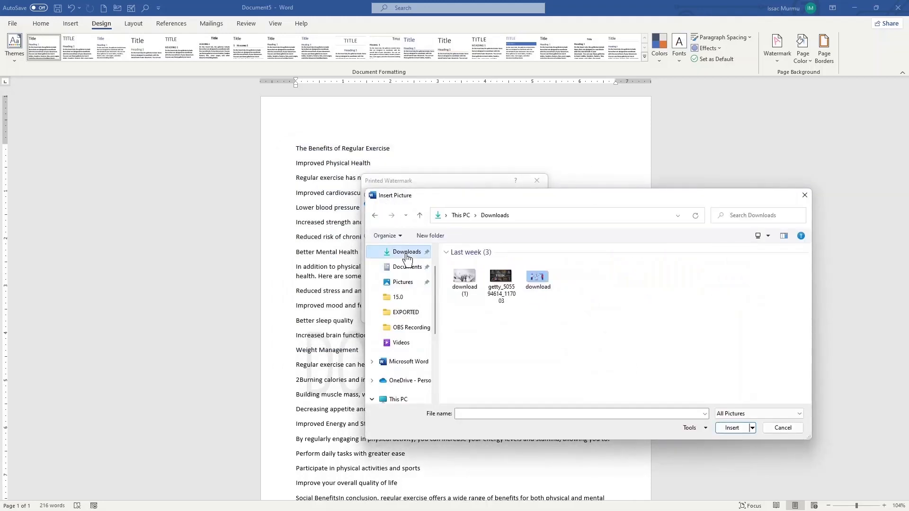
click(531, 283)
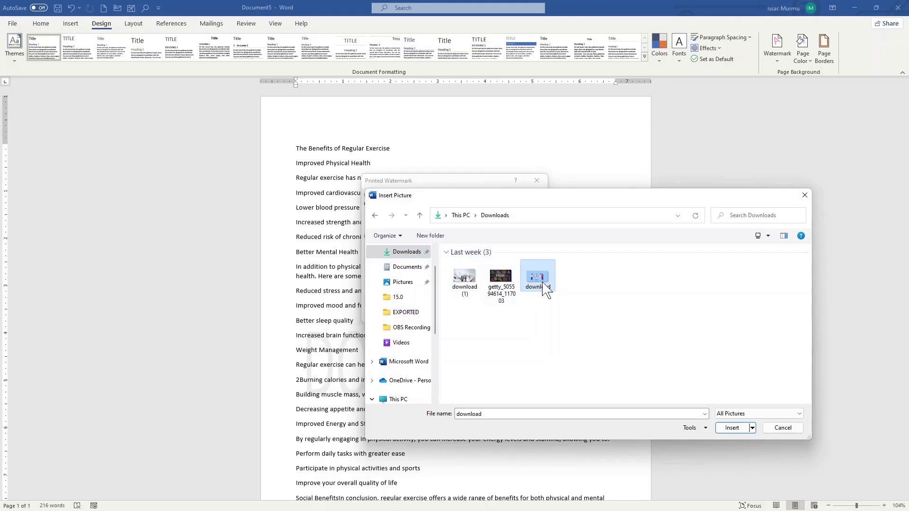
click(732, 427)
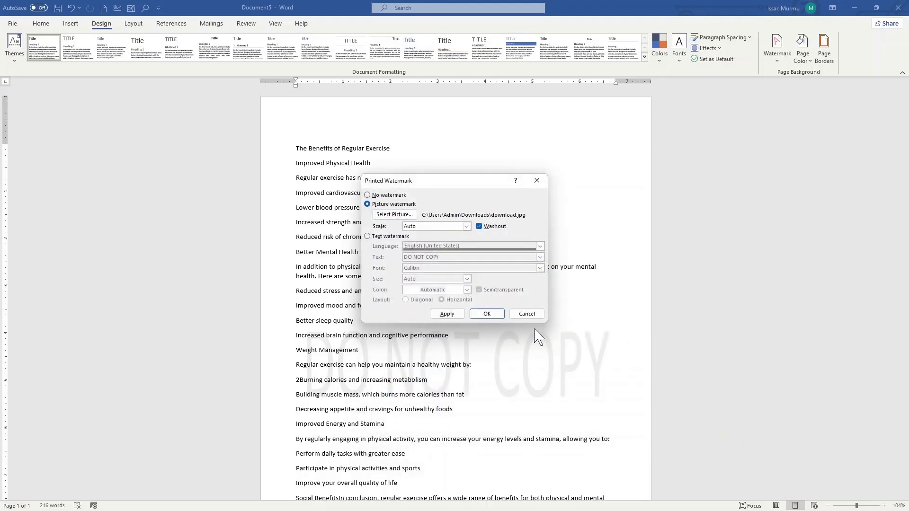
click(450, 314)
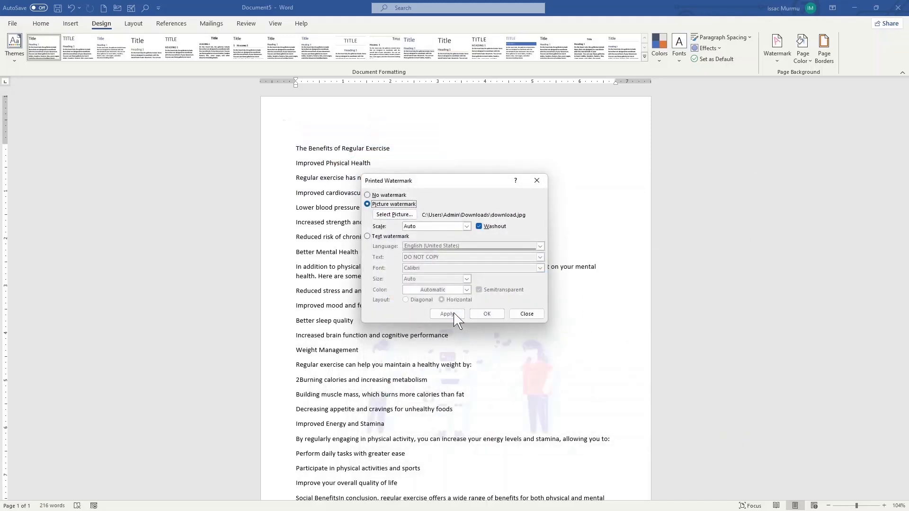
Set the picture watermark's scale to 150% and apply it.
drag(444, 180, 503, 129)
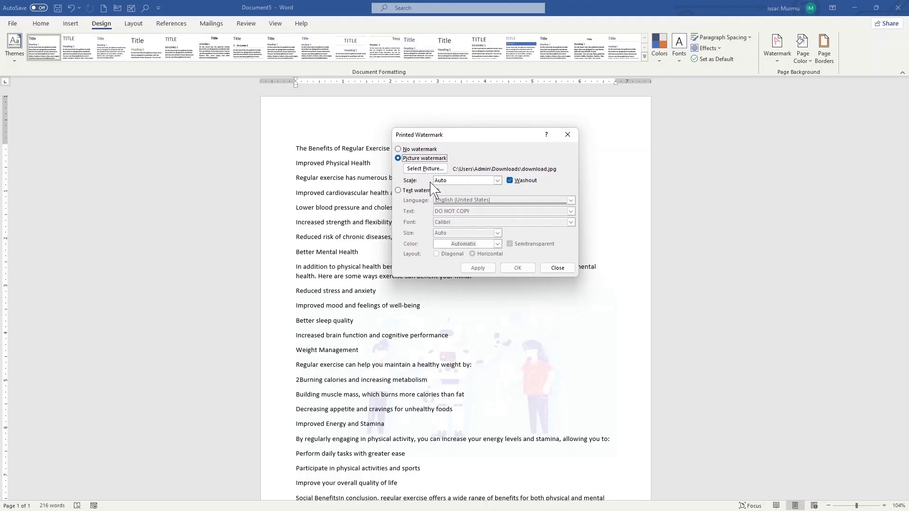
click(497, 181)
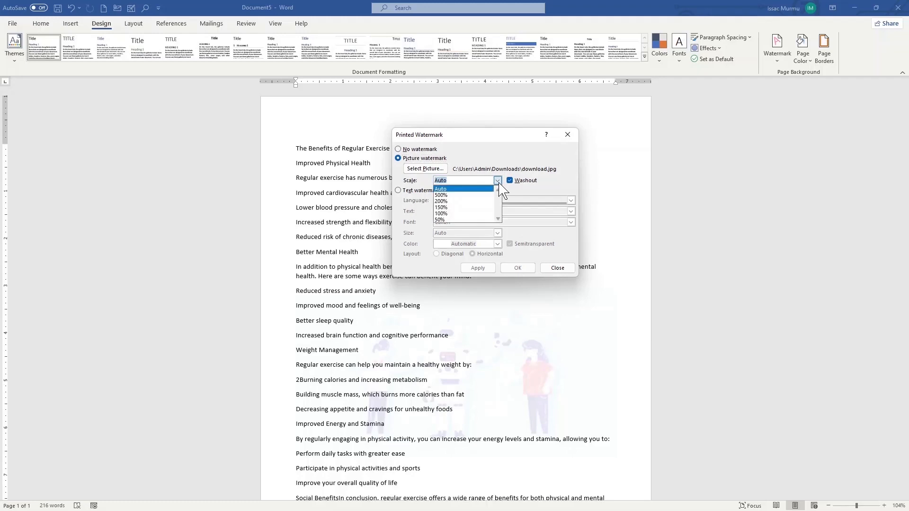
click(476, 214)
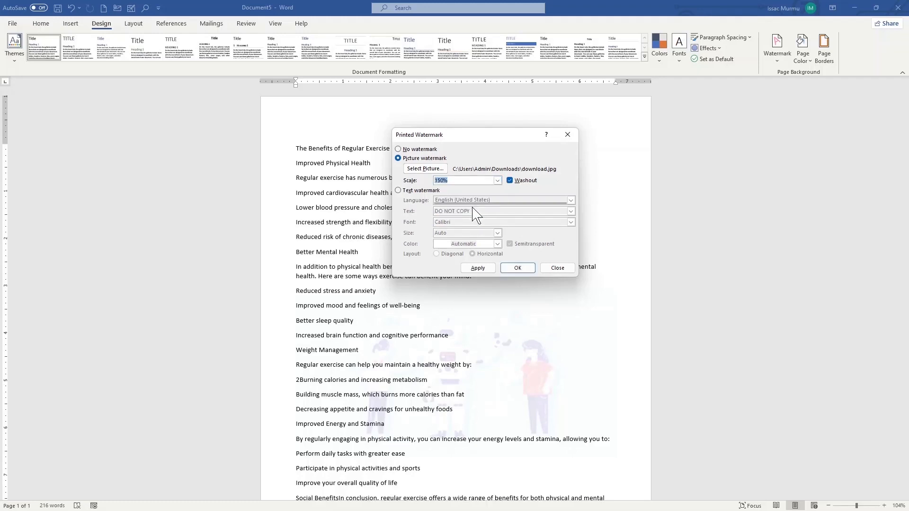
click(478, 268)
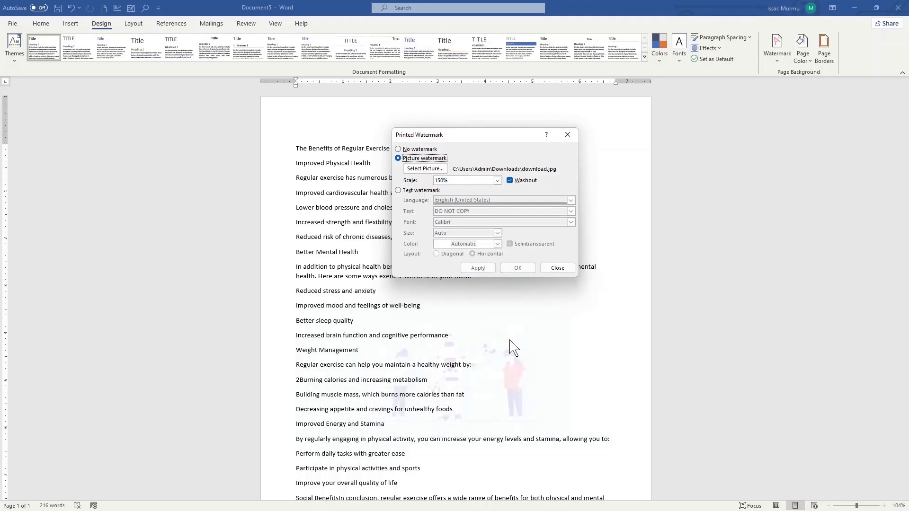
Apply the picture watermark at 200% scale and again at 500% scale.
click(497, 180)
click(471, 201)
click(481, 268)
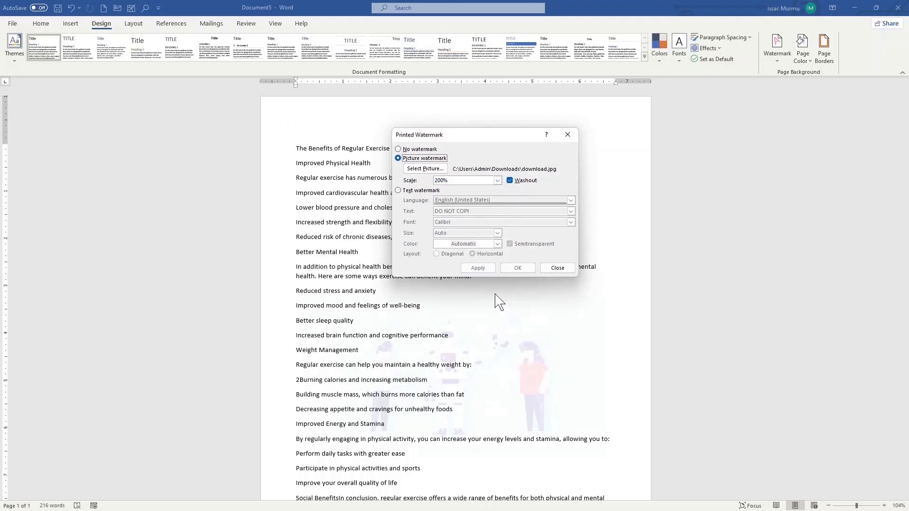
click(498, 181)
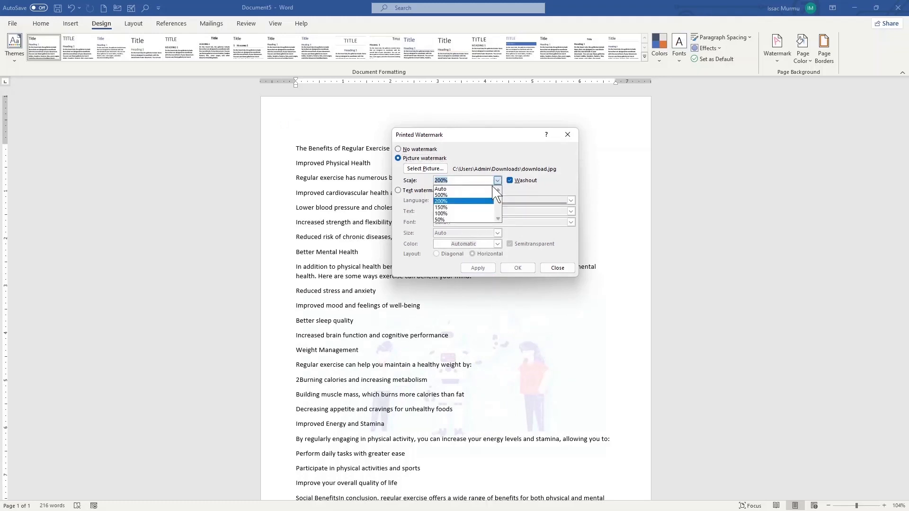
click(477, 194)
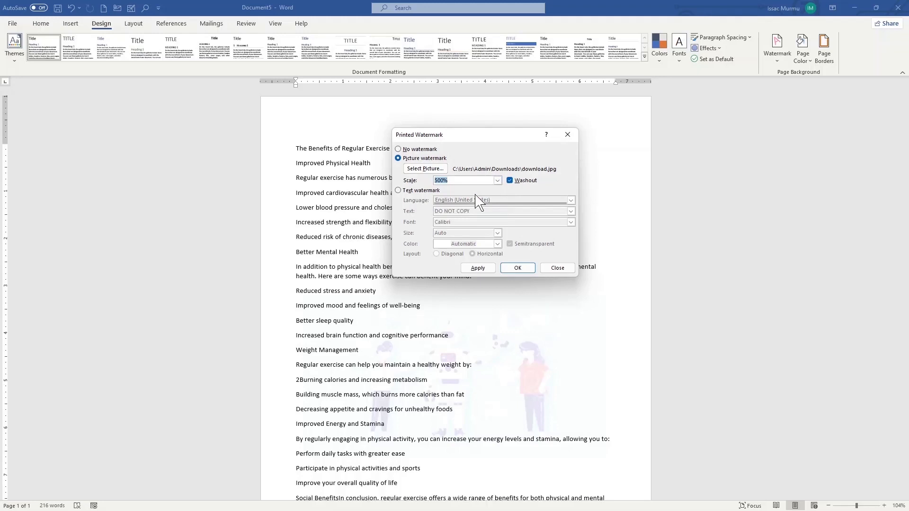
click(484, 270)
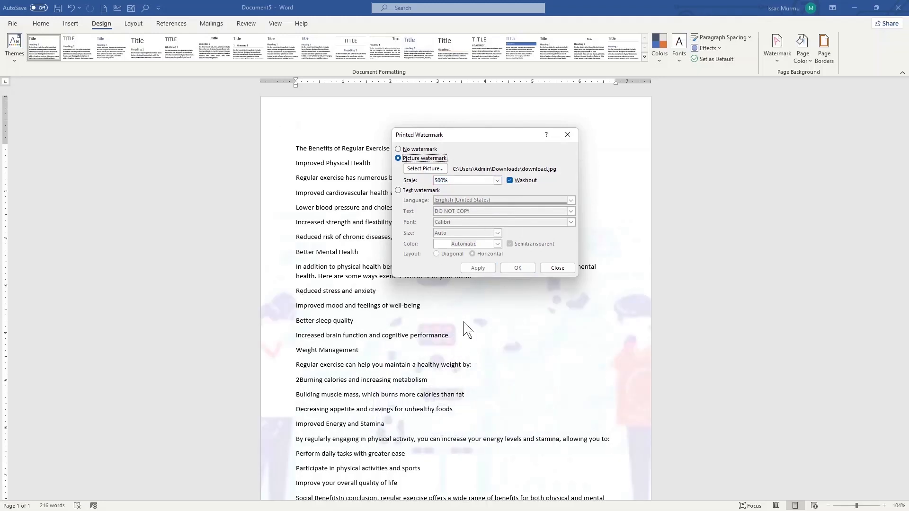
Reset the picture watermark's scale to Auto, applying it once without washout and once with washout on.
click(497, 180)
click(481, 189)
click(509, 180)
click(477, 267)
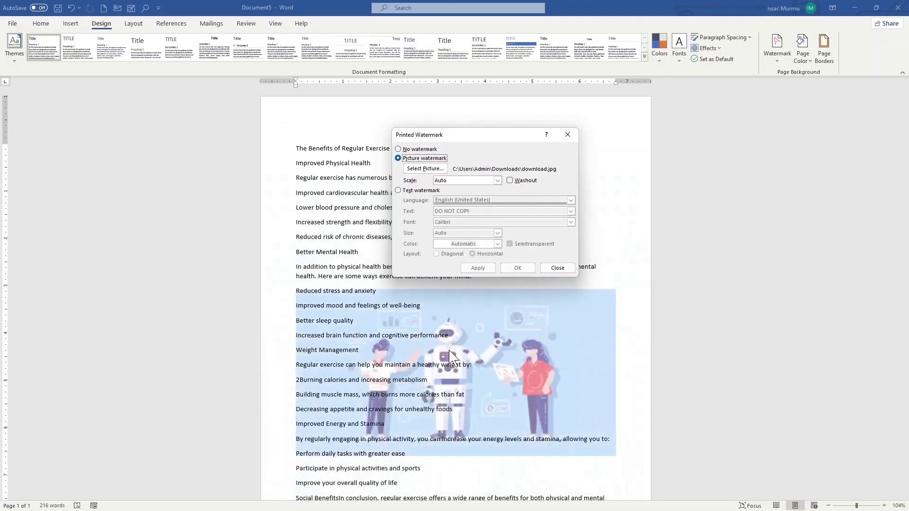
click(510, 180)
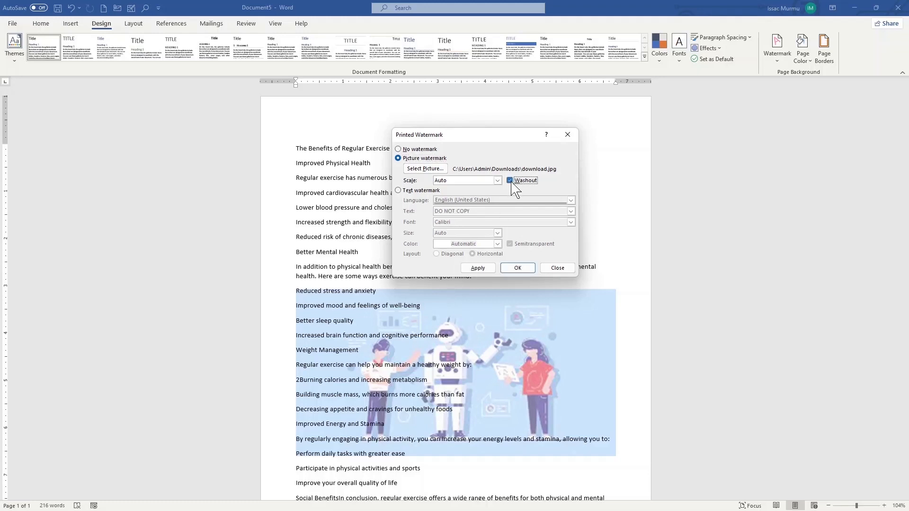
click(475, 268)
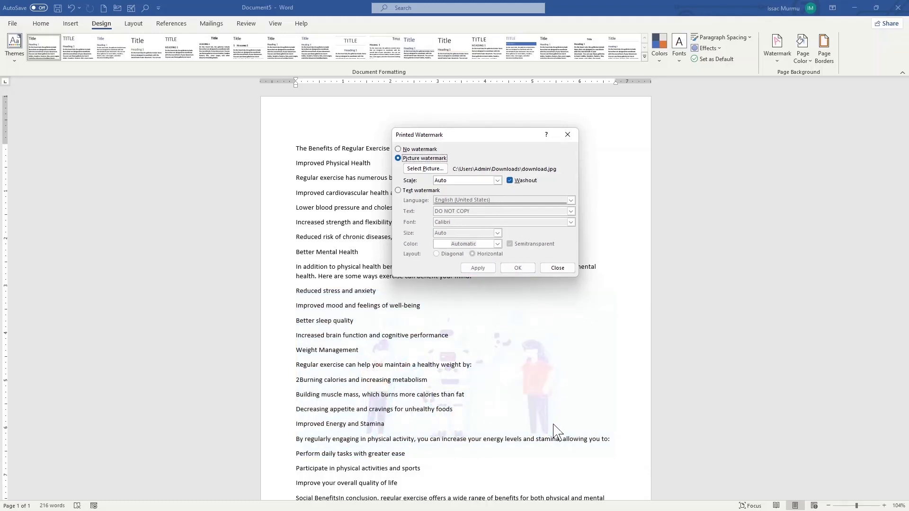
Switch the watermark to a text watermark in English (United States) and set its text to Test.
click(415, 191)
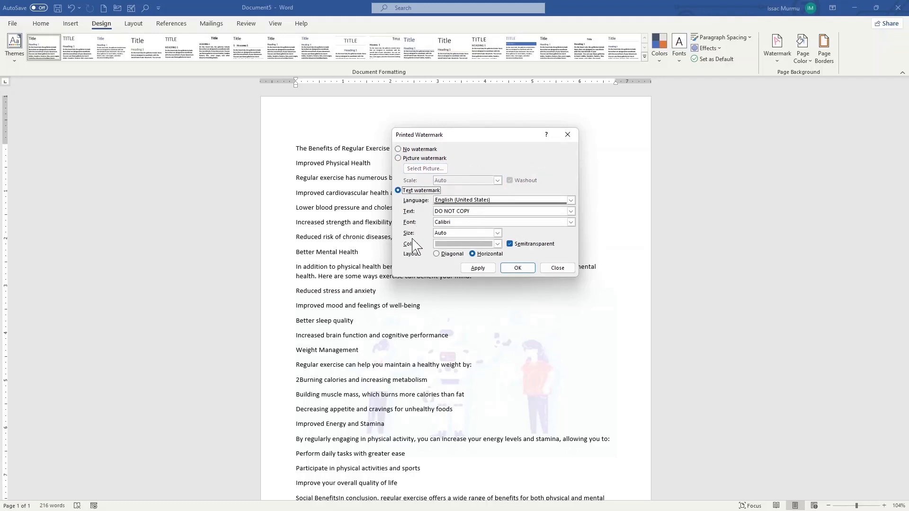
click(473, 201)
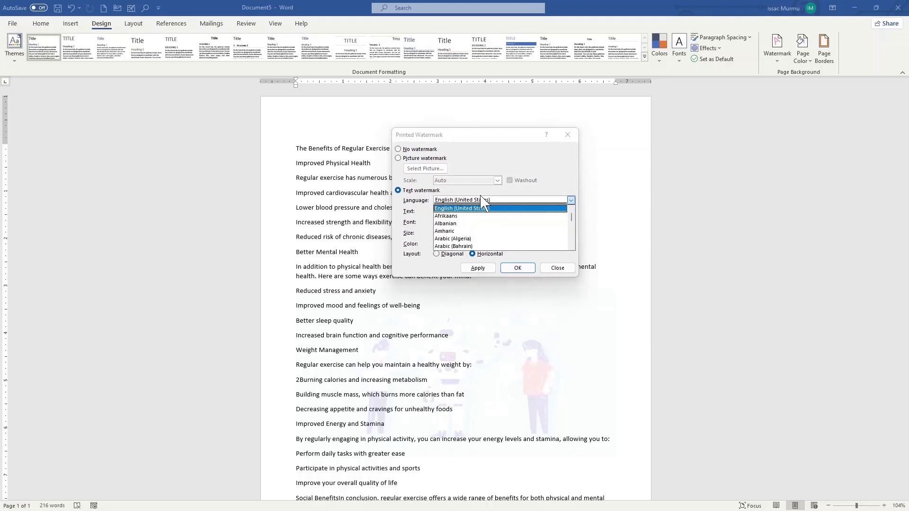
click(452, 201)
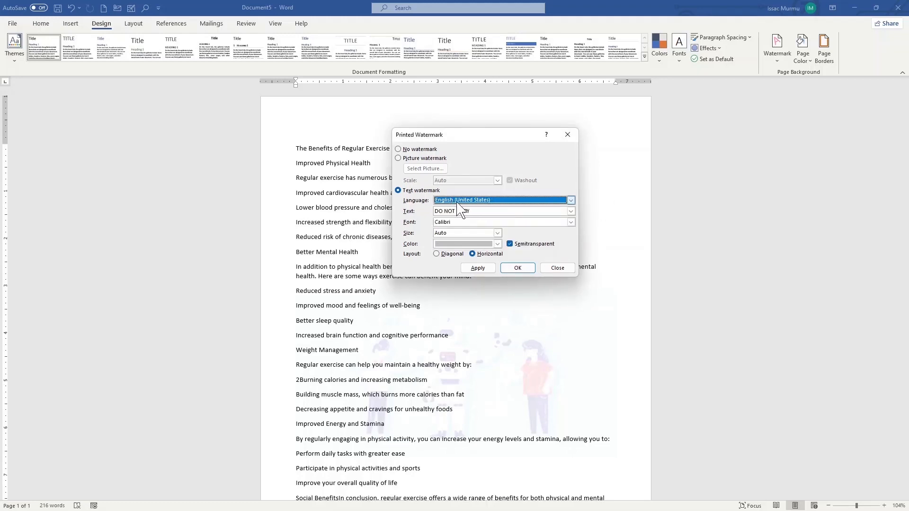
drag(471, 211, 428, 219)
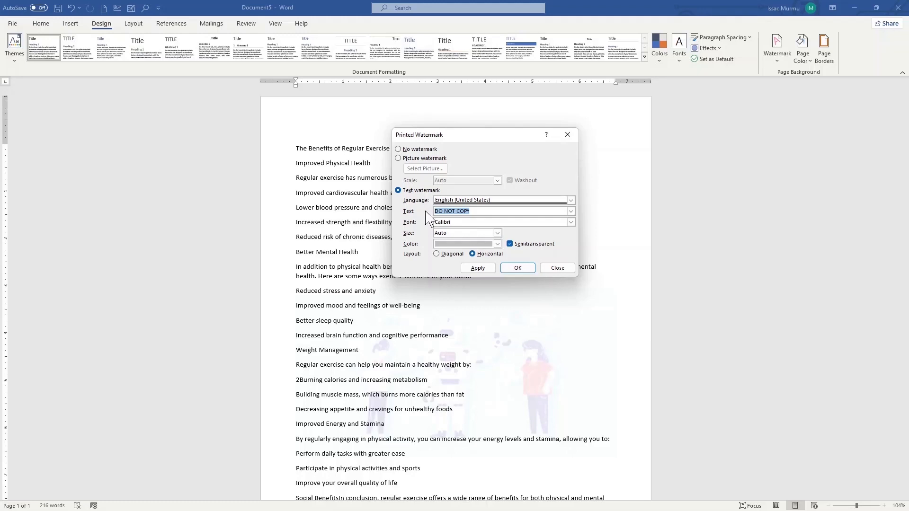
text(Test)
Set the text watermark's font to Times New Roman.
click(571, 222)
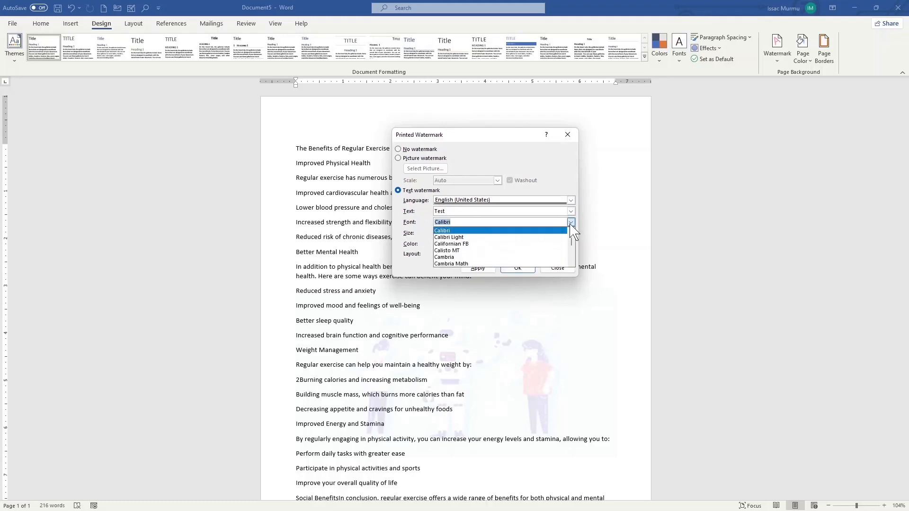
scroll(486, 243, down, 15)
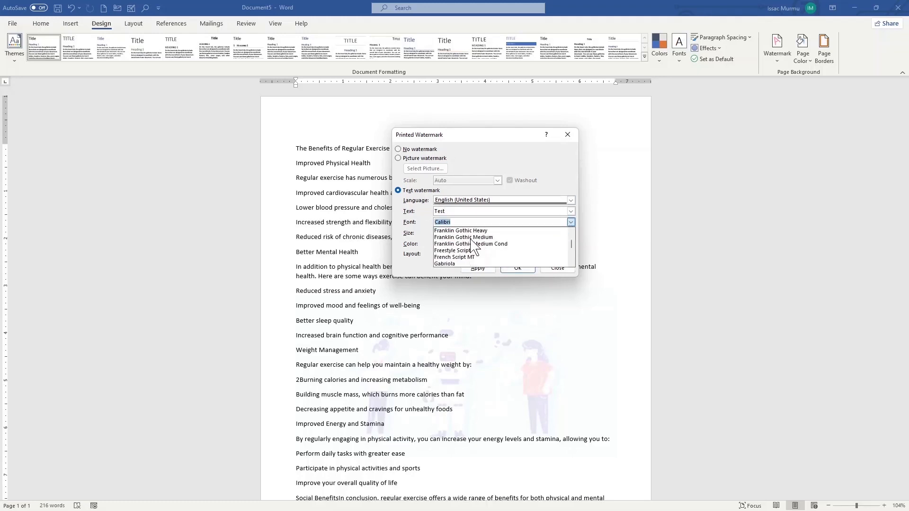
scroll(473, 247, down, 3)
scroll(473, 244, down, 4)
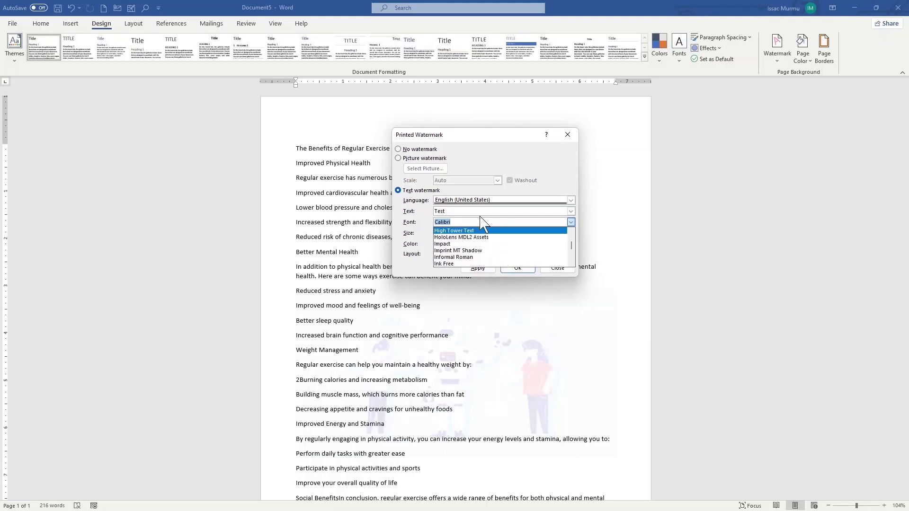
scroll(478, 227, down, 20)
click(470, 231)
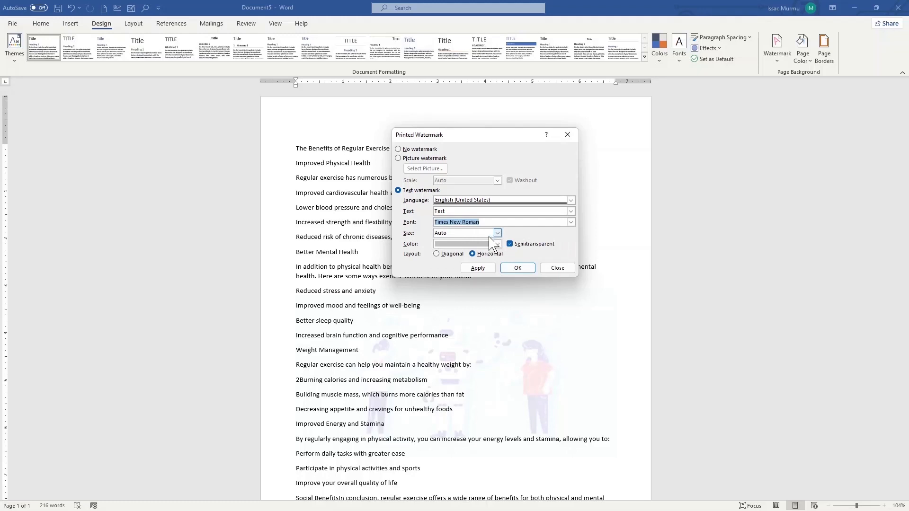
Color the text watermark dark blue, apply it with the horizontal semitransparent layout, and check it on the page.
click(498, 245)
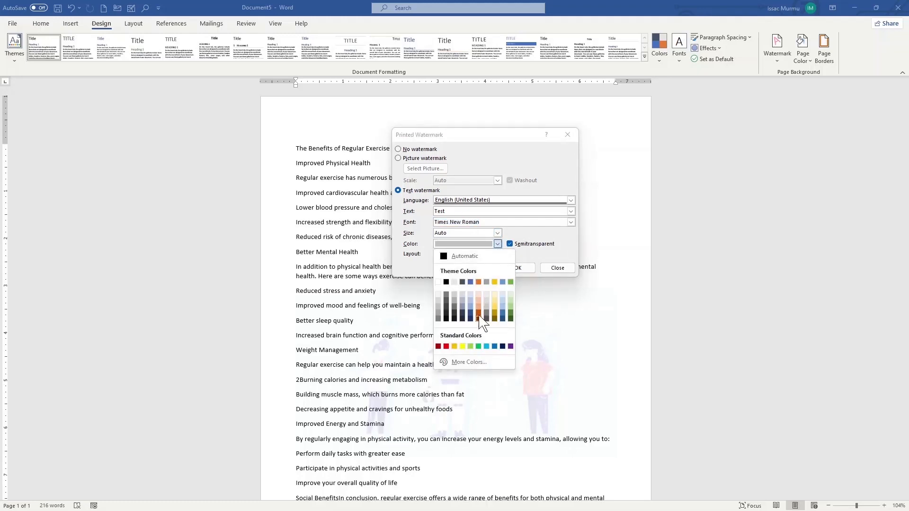
click(503, 315)
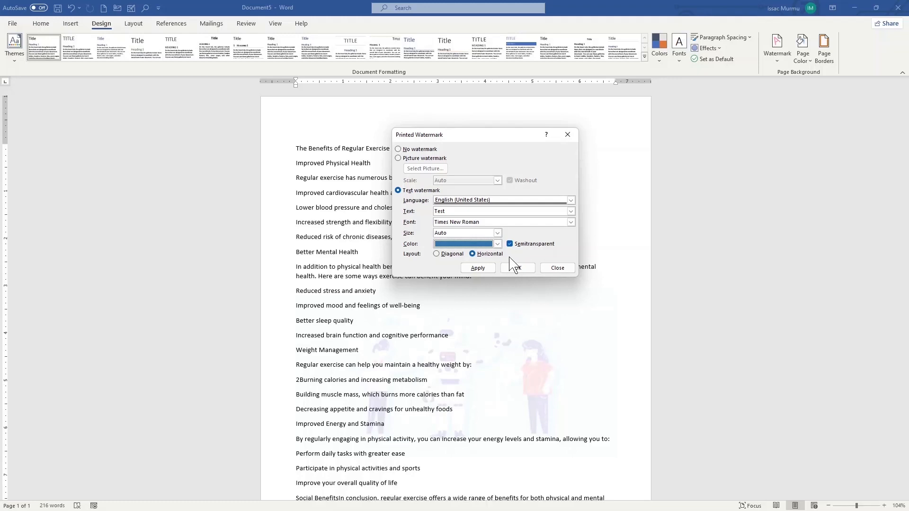
click(478, 269)
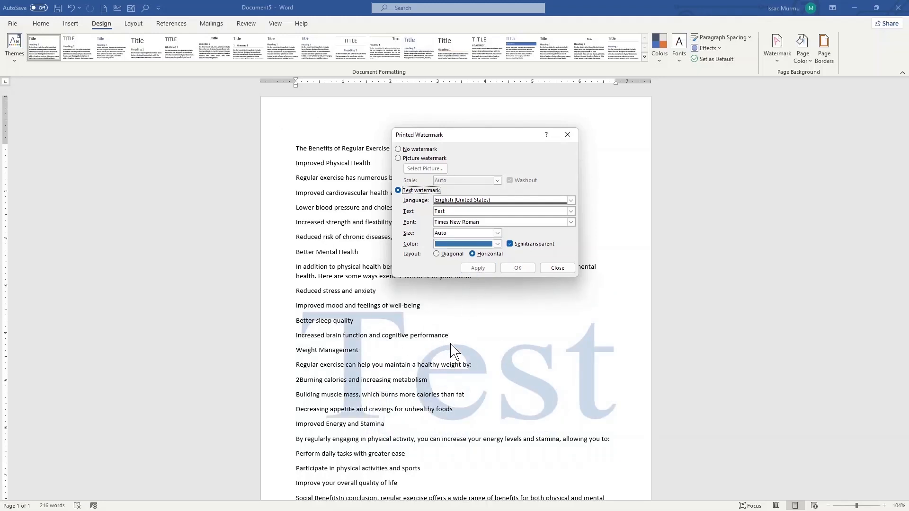
click(558, 268)
scroll(487, 288, down, 2)
scroll(487, 287, up, 2)
scroll(493, 308, down, 3)
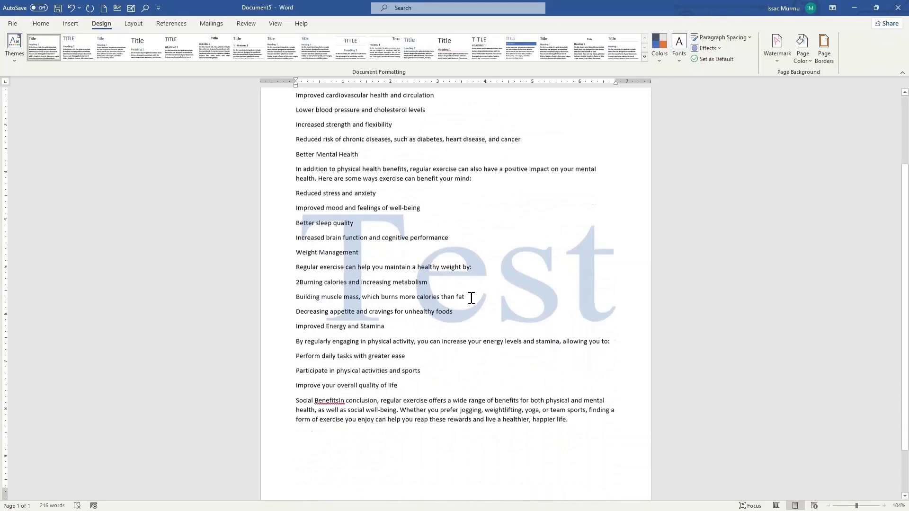
scroll(454, 258, up, 3)
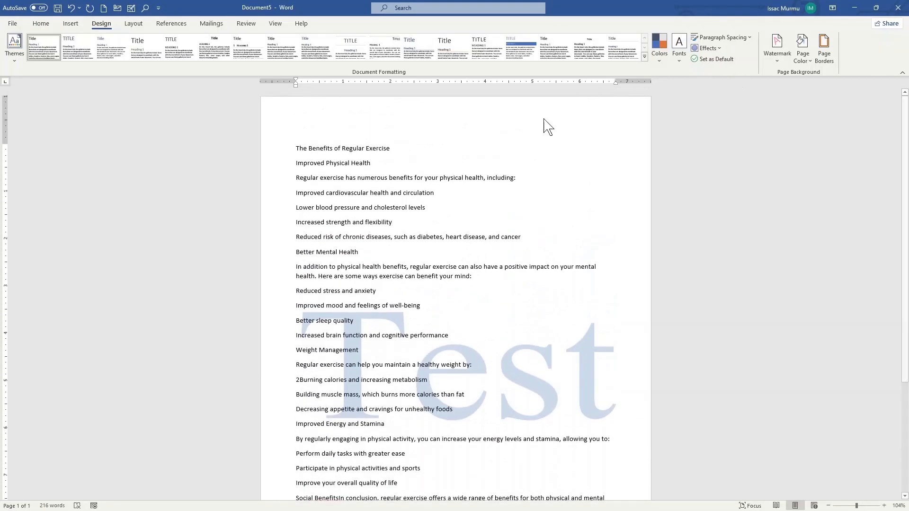
Set the page color to the lightest gold theme shade.
click(779, 63)
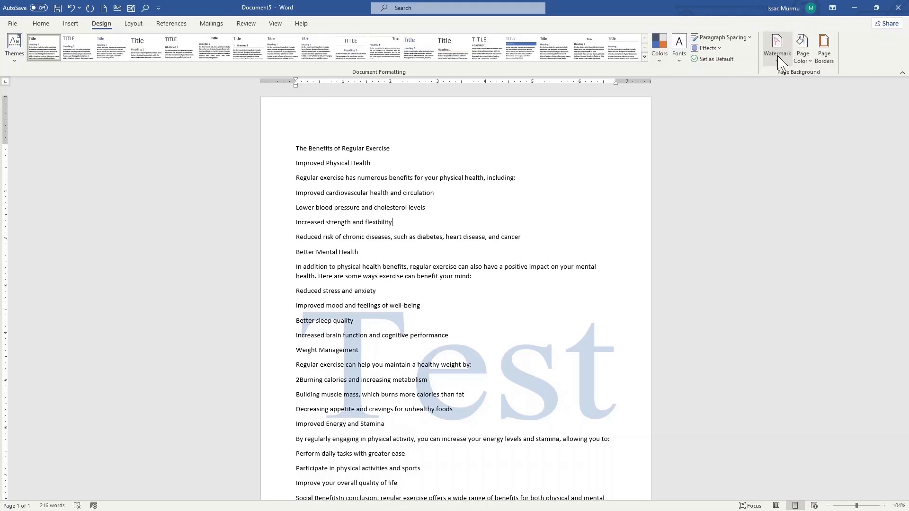
click(810, 61)
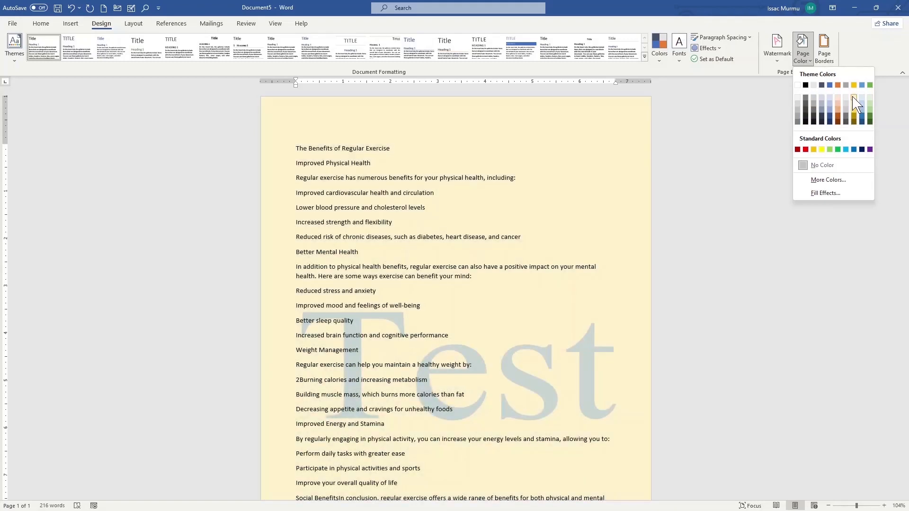
click(854, 97)
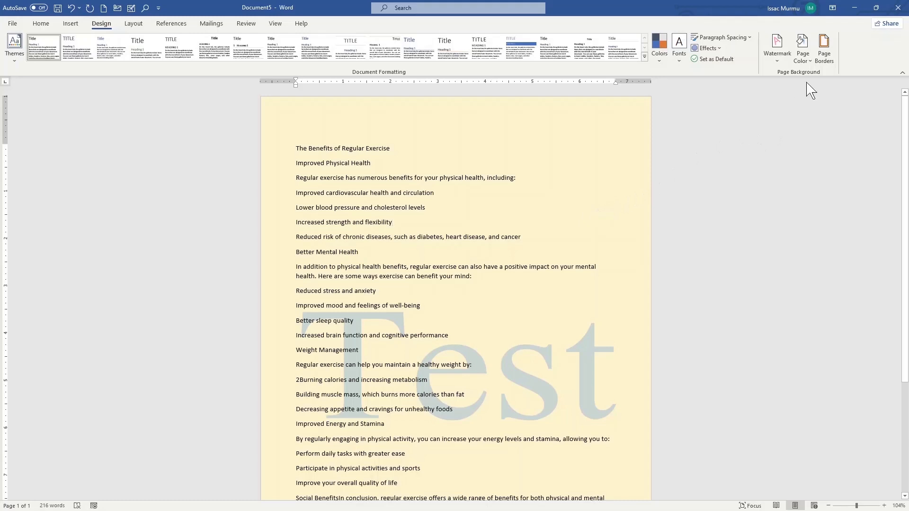
Fill the page background with a two-color gradient using the From corner shading style and the first variant.
click(802, 47)
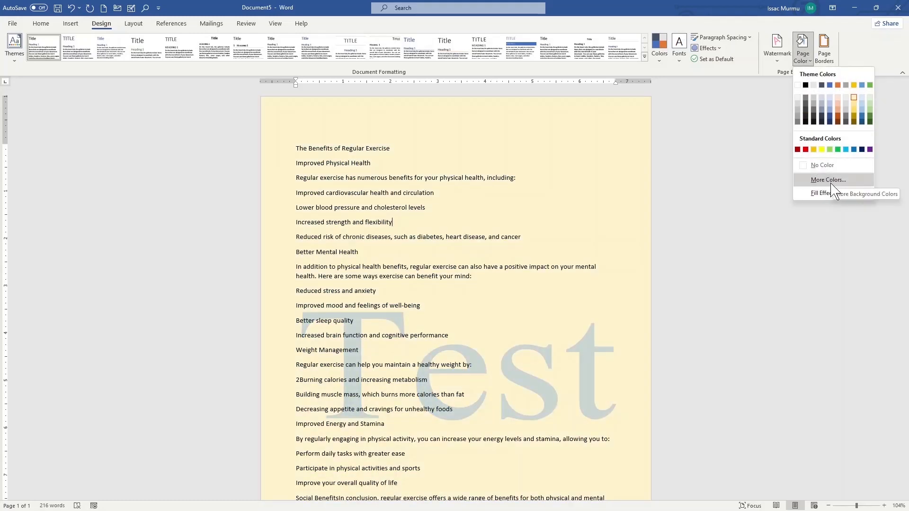
click(820, 194)
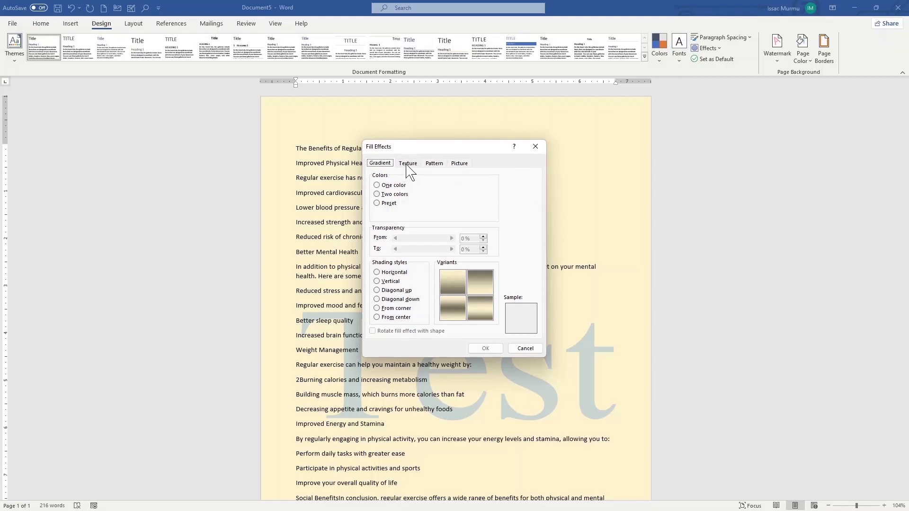
click(389, 194)
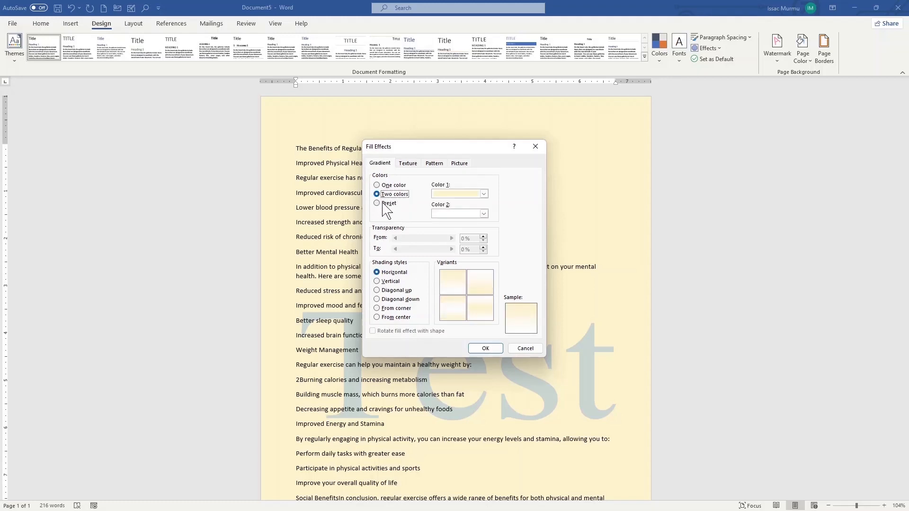
click(385, 204)
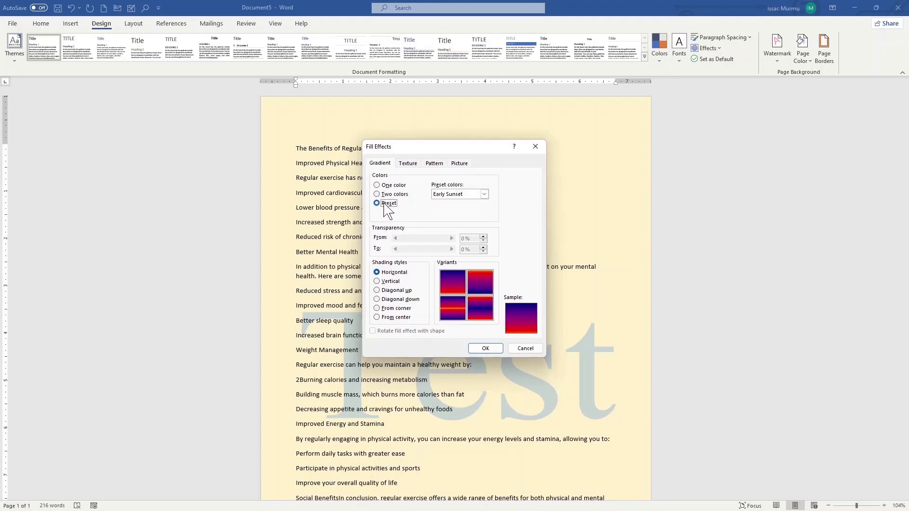
click(391, 282)
click(393, 290)
click(389, 308)
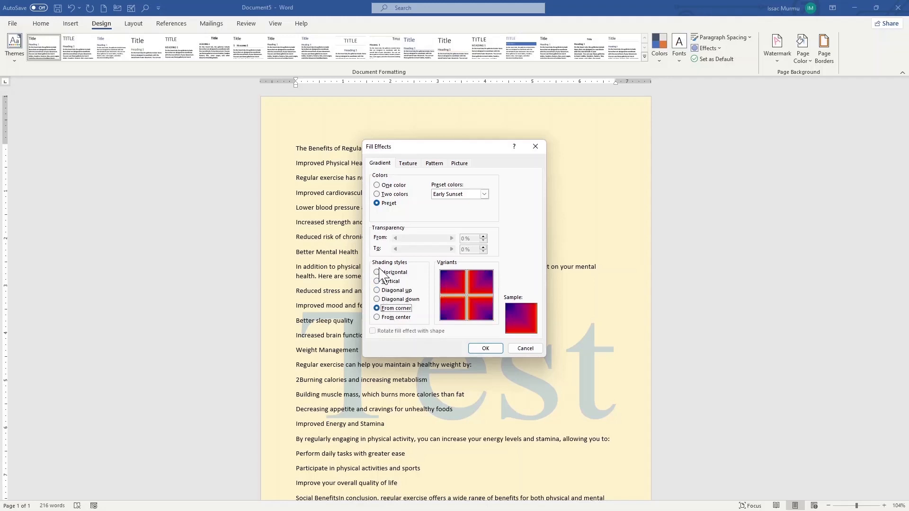
click(386, 194)
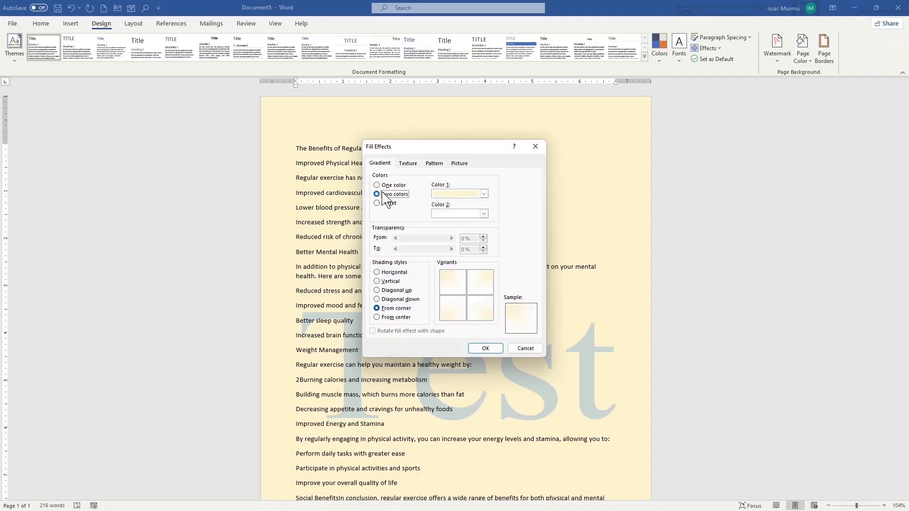
click(461, 279)
click(480, 348)
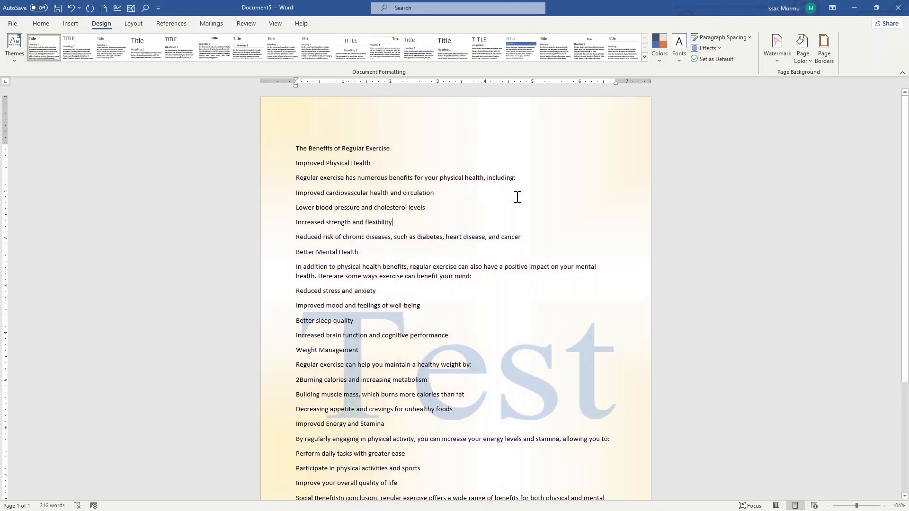
Look through the texture, pattern and picture fill effects for the page background, including Water droplets, without applying any.
click(802, 52)
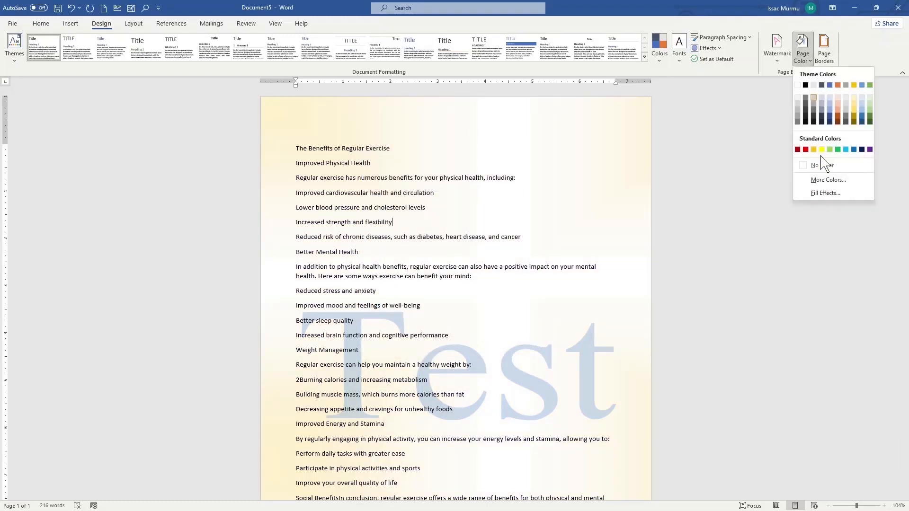
click(825, 193)
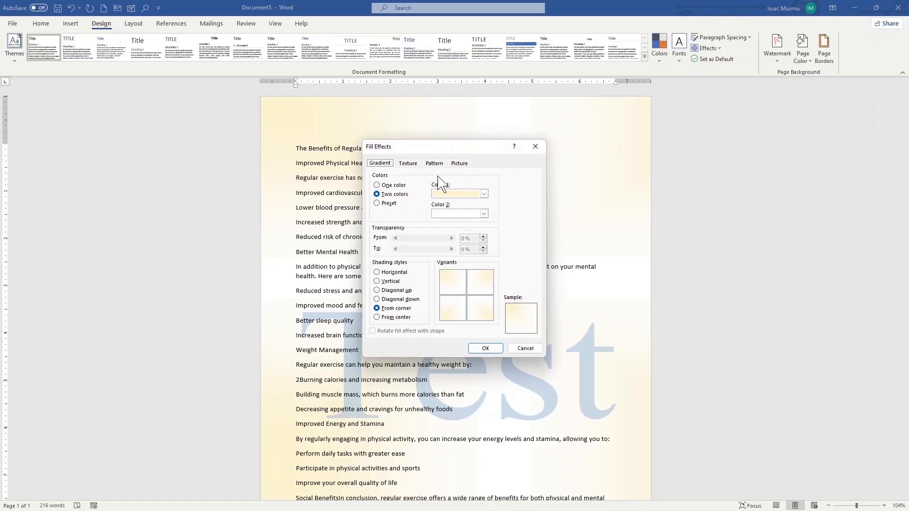
click(407, 163)
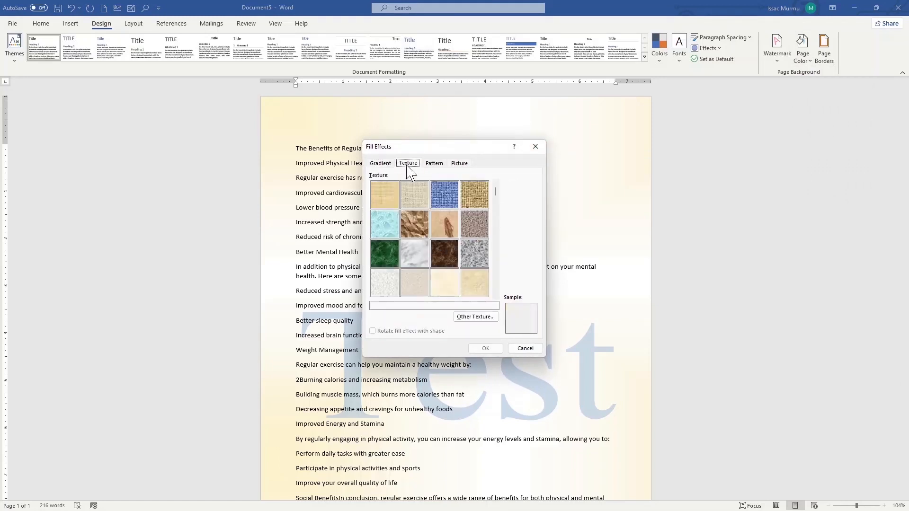
click(392, 231)
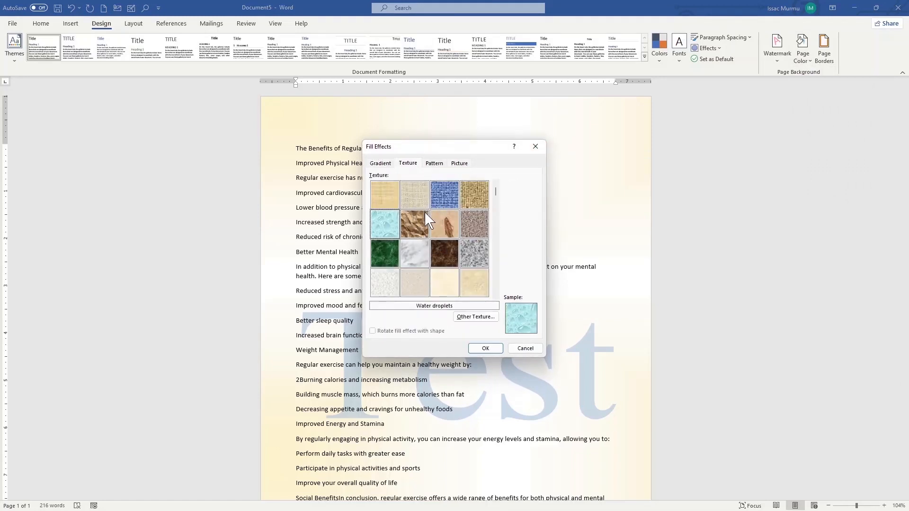
click(446, 228)
click(433, 163)
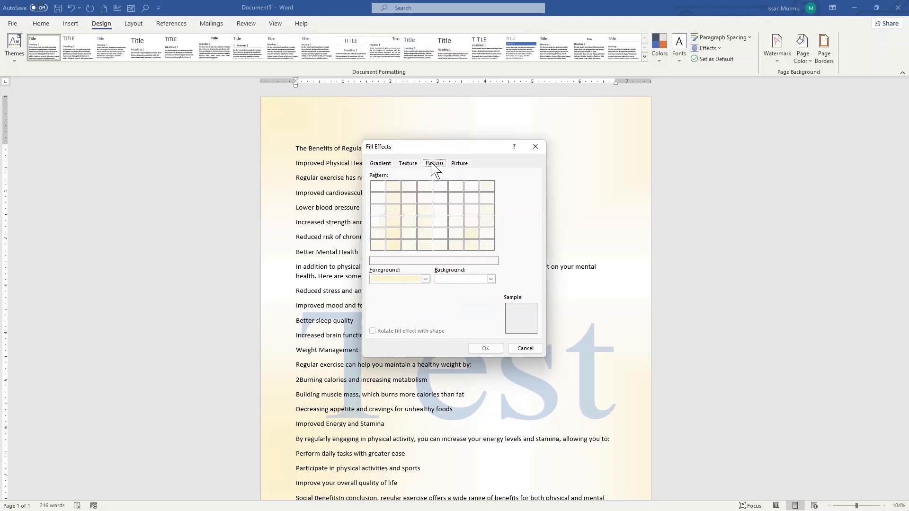
click(460, 164)
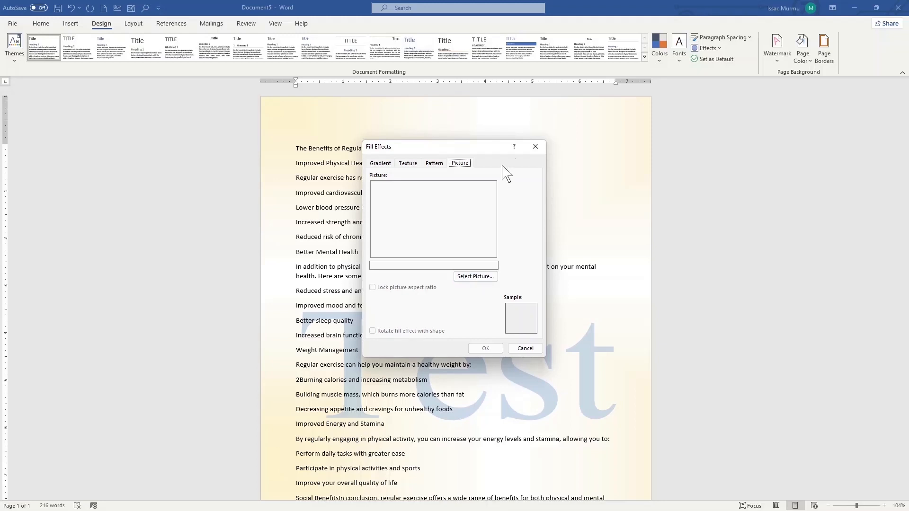
click(535, 146)
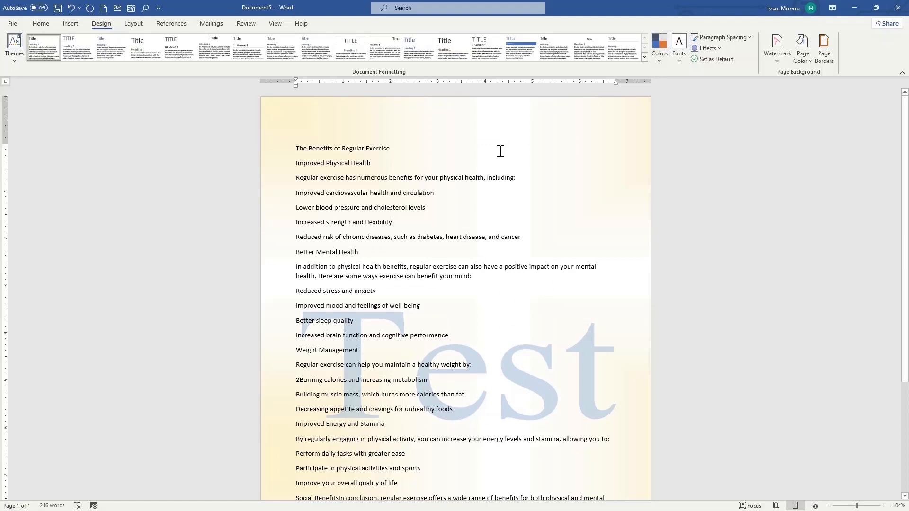
Check the scope options for paragraph borders in Borders and Shading, and choose Whole document as the scope of the page border.
click(823, 58)
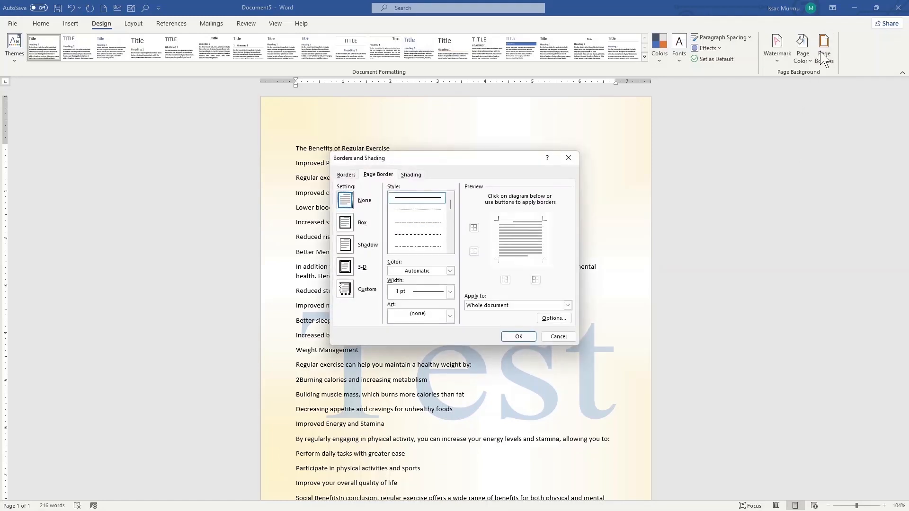
click(350, 176)
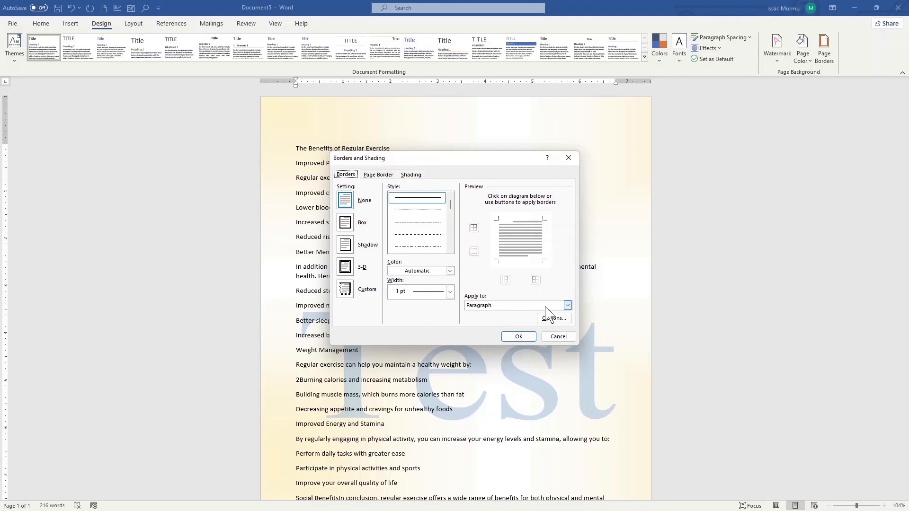
click(566, 308)
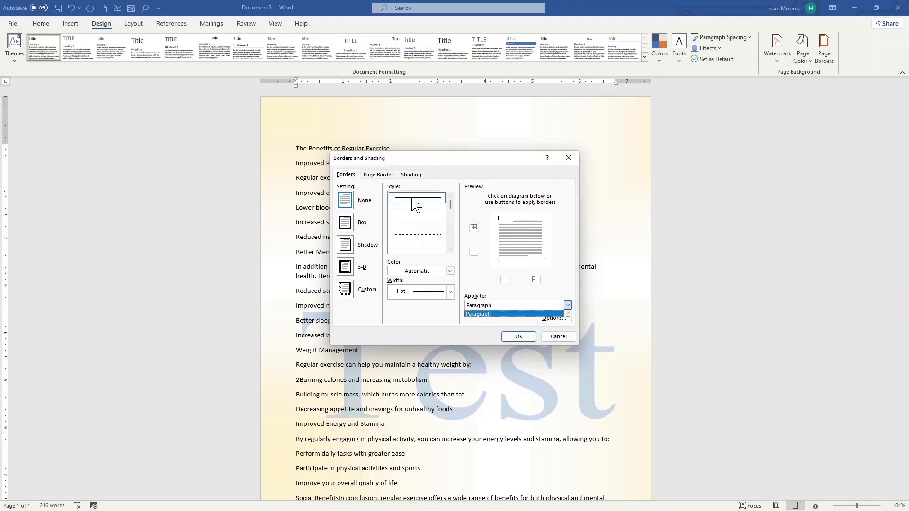
click(382, 176)
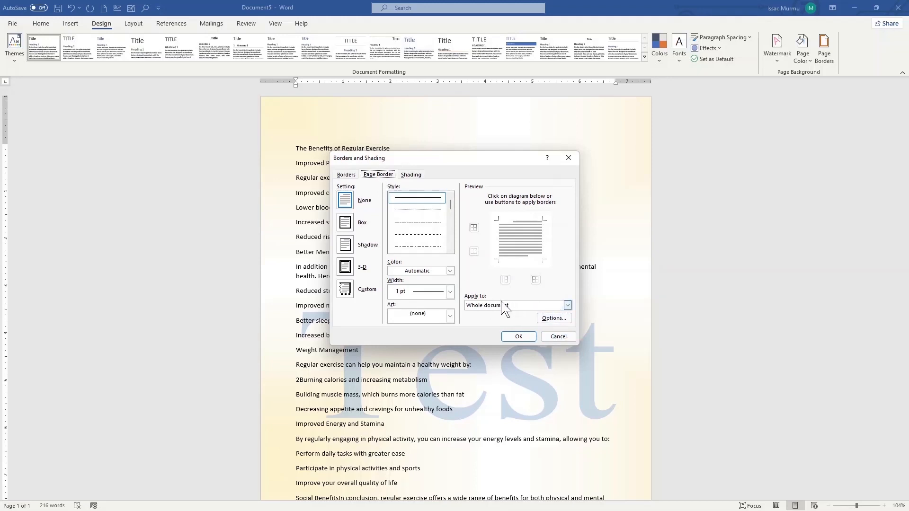
click(567, 306)
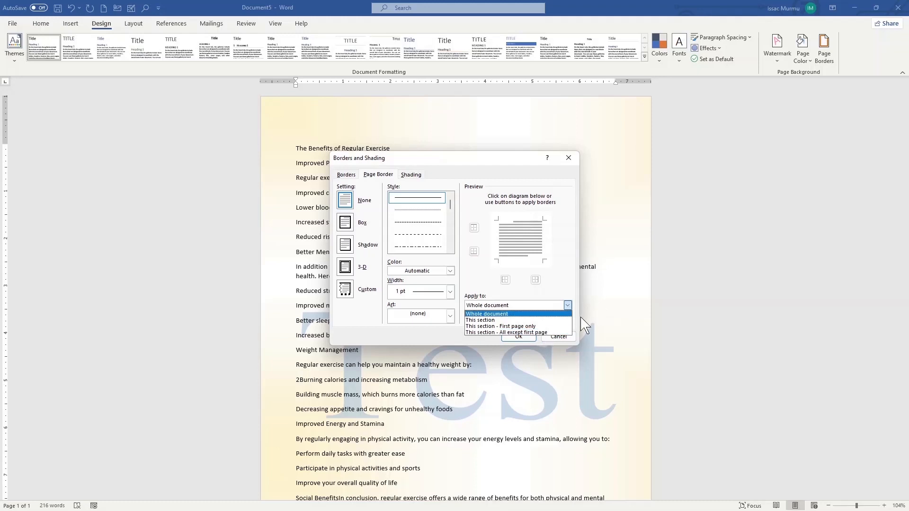
click(506, 313)
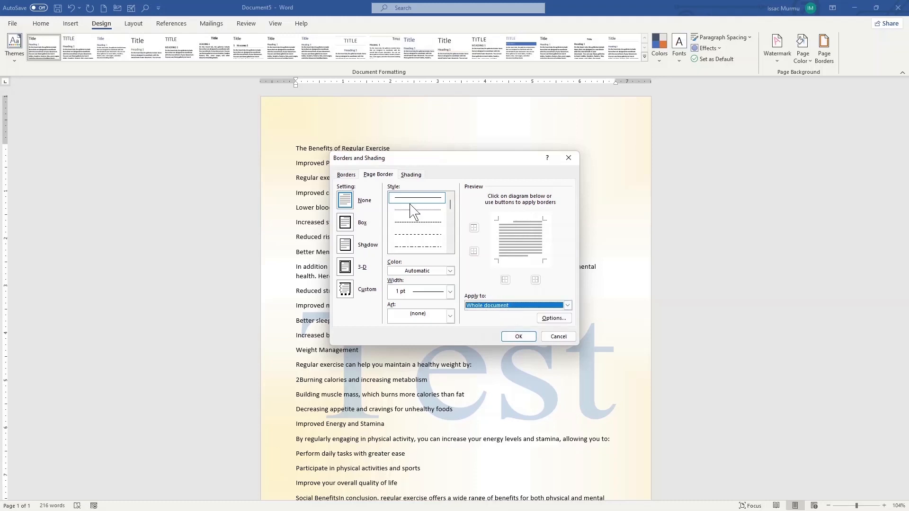
Apply the black dashed cut-out line with scissors as an art border around the page.
click(450, 315)
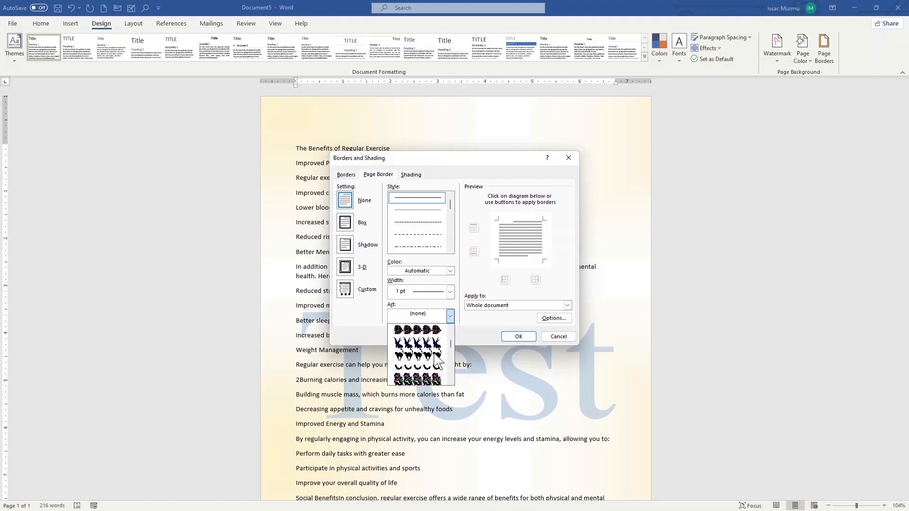
scroll(435, 347, down, 10)
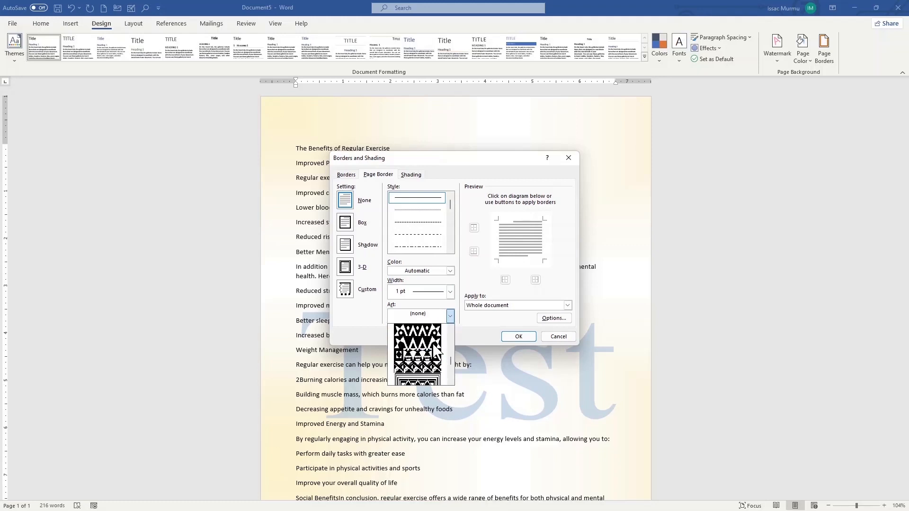
scroll(435, 353, down, 6)
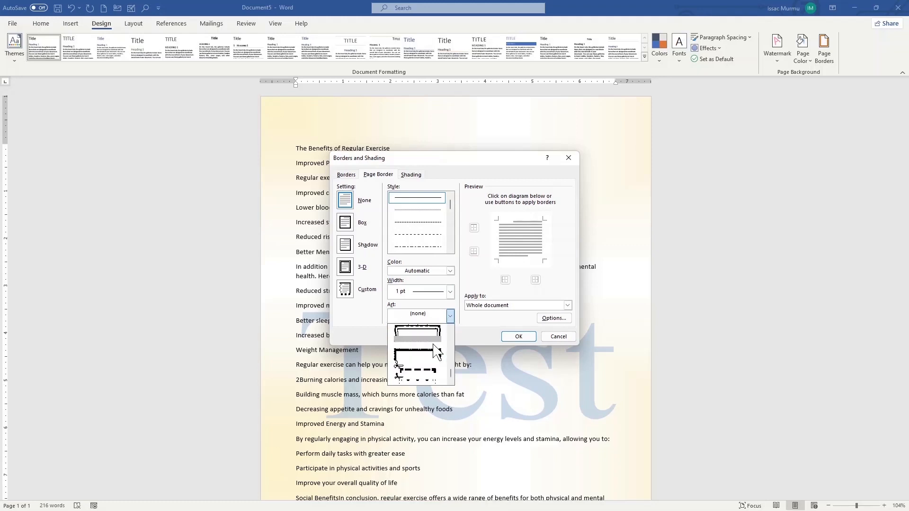
click(428, 379)
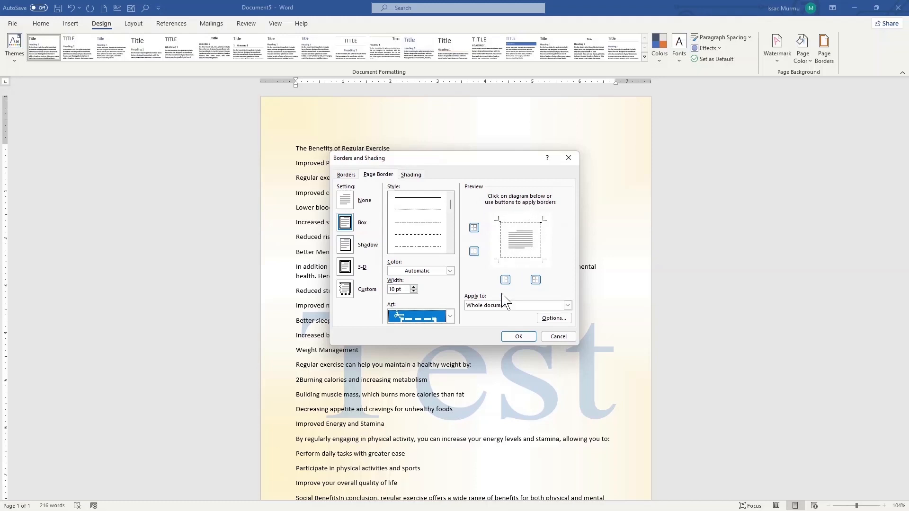
click(519, 337)
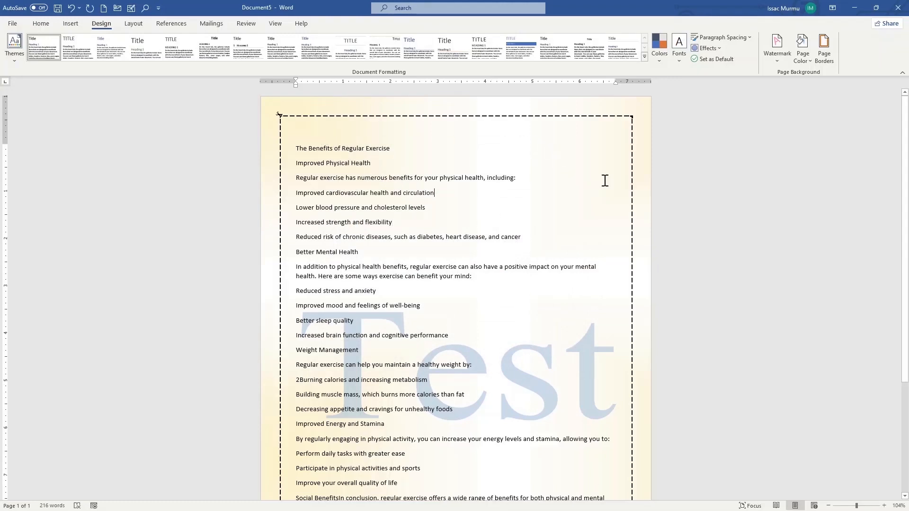
Look through the shading fill colors in Borders and Shading without applying any.
click(823, 47)
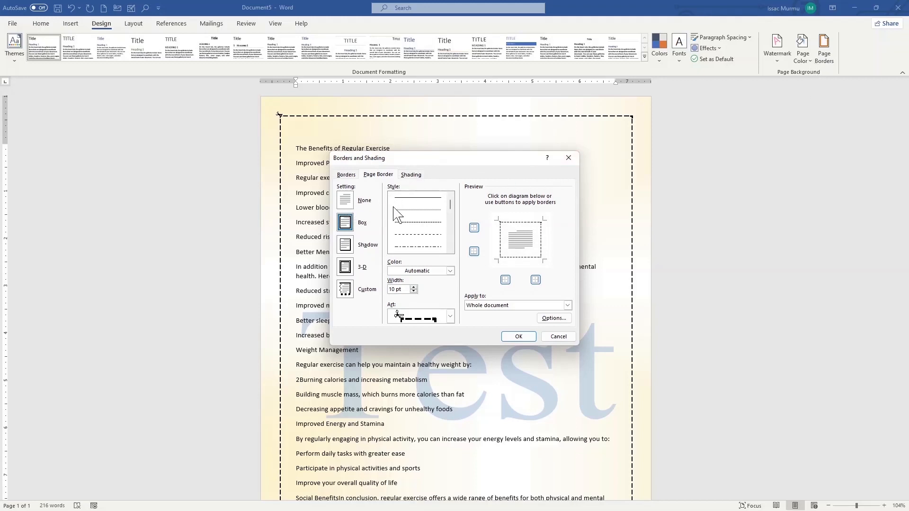
click(410, 175)
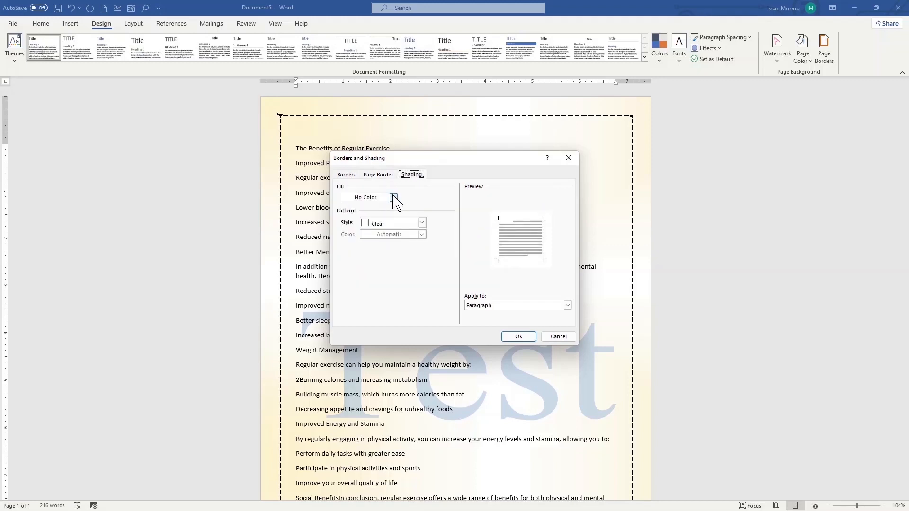
click(393, 198)
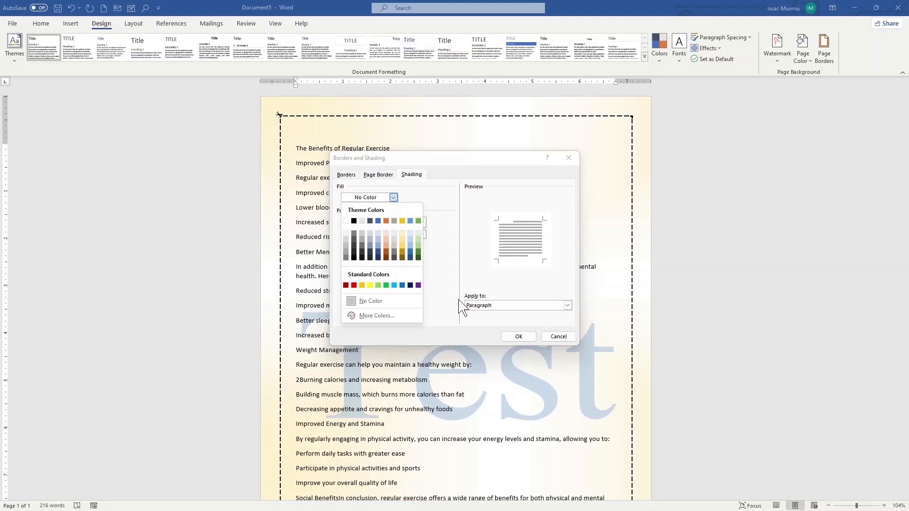
click(441, 253)
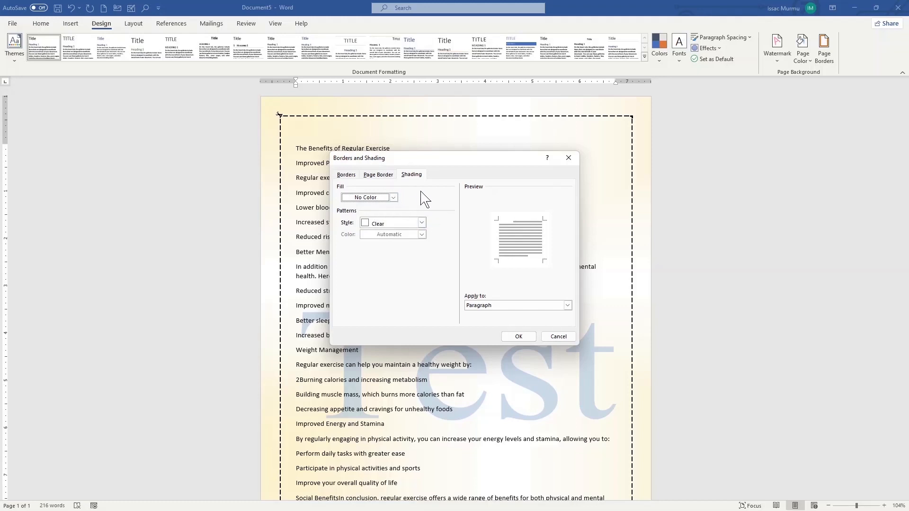
click(558, 336)
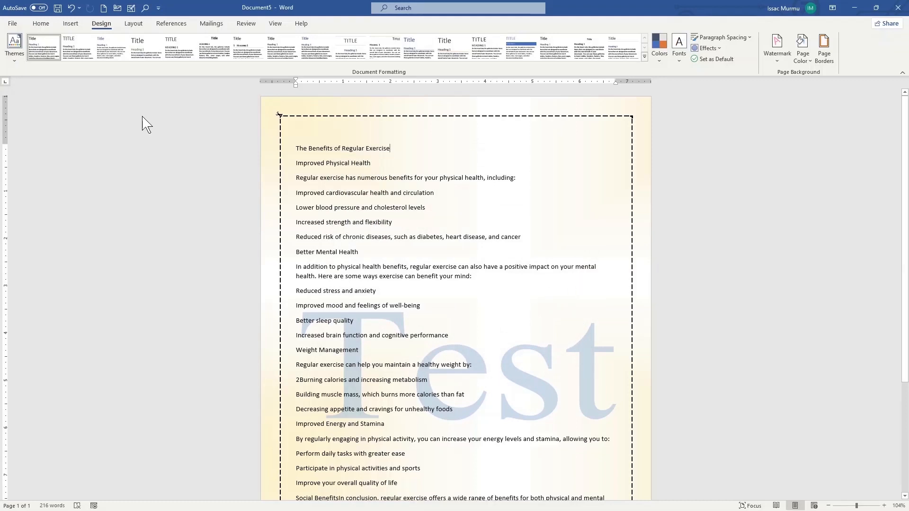
Try the Normal margin preset on the document, followed by the Wide preset.
click(133, 26)
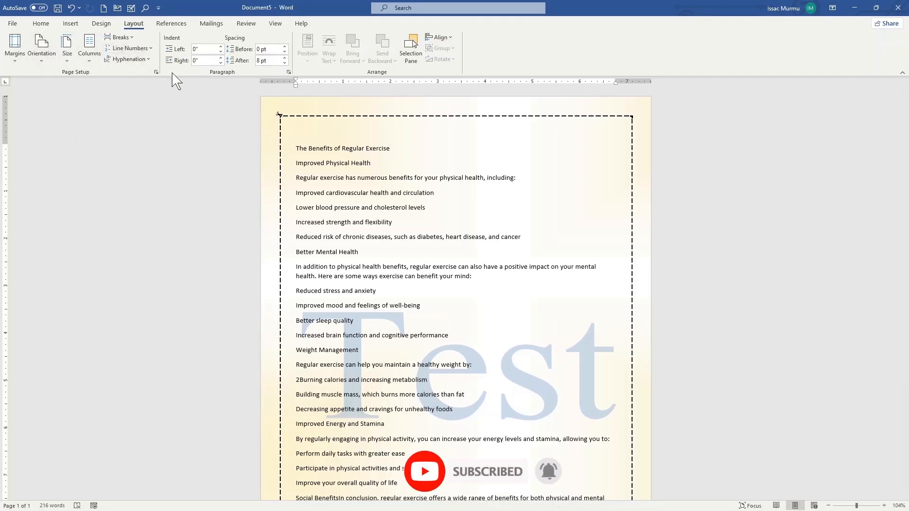
click(95, 150)
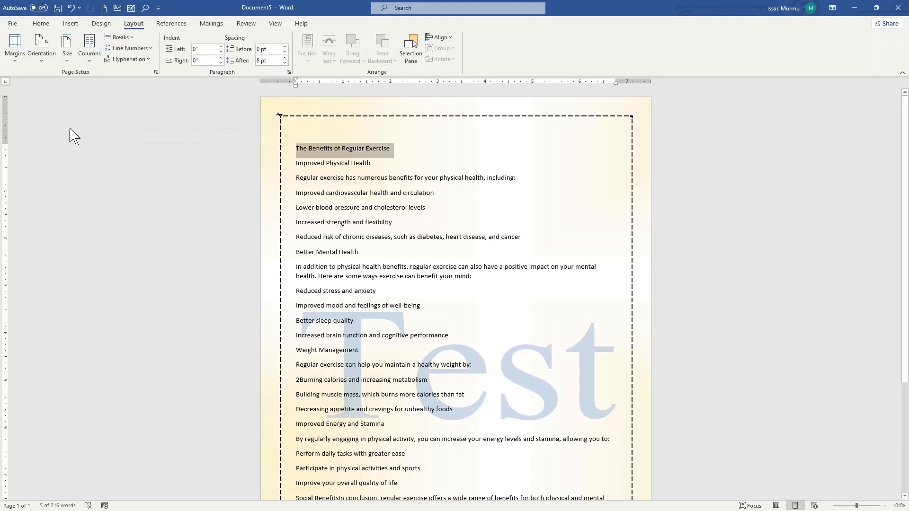
click(81, 163)
click(15, 61)
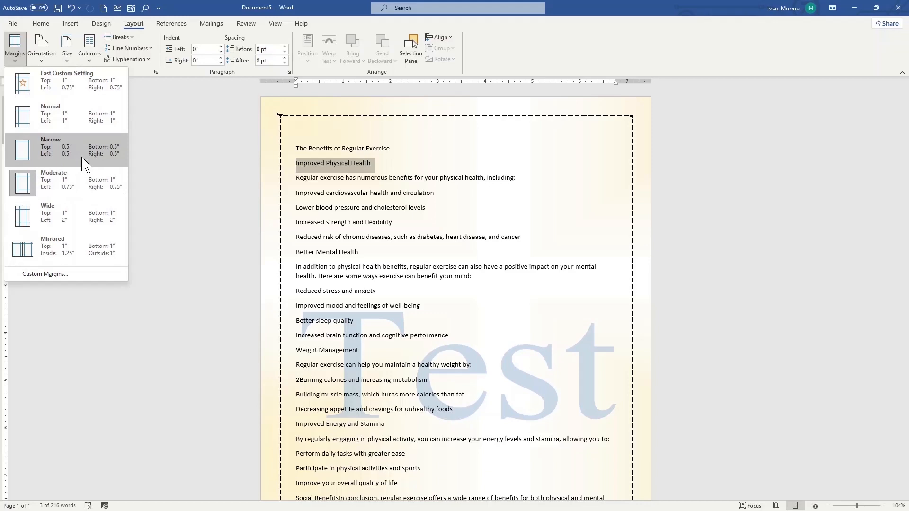
click(71, 118)
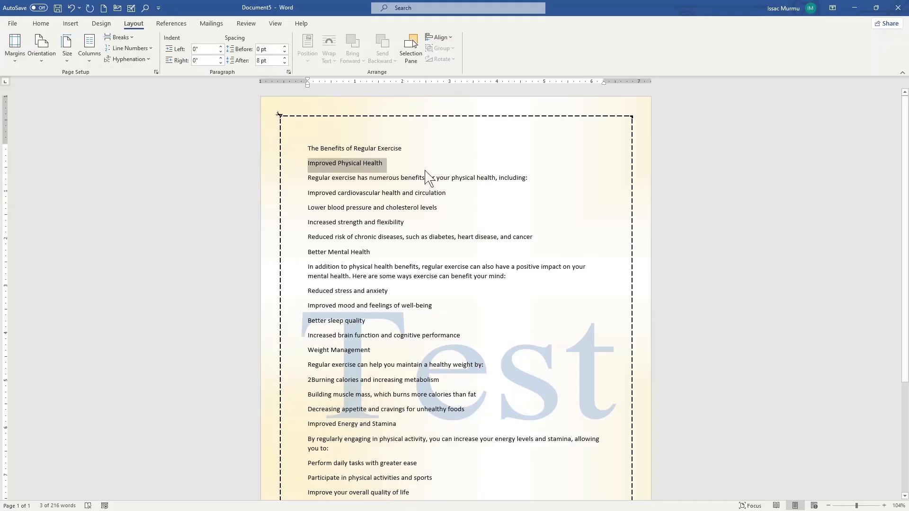
click(14, 51)
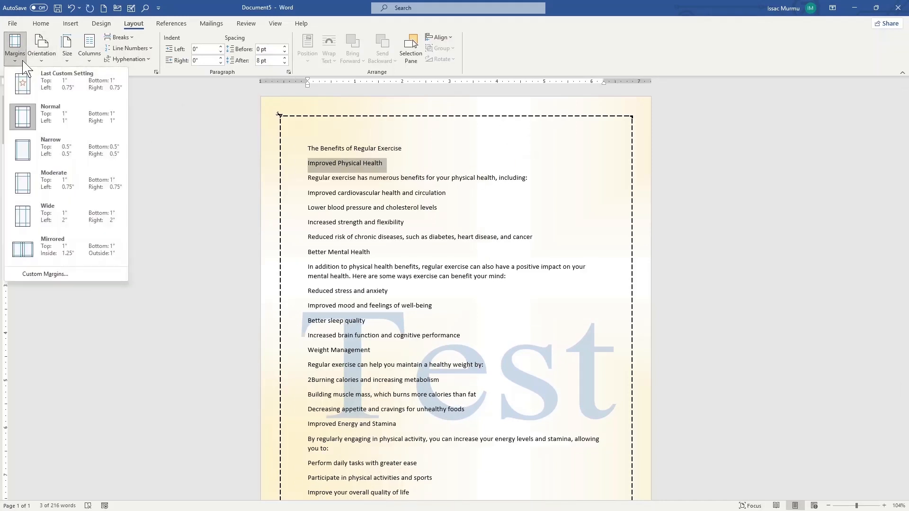
click(45, 222)
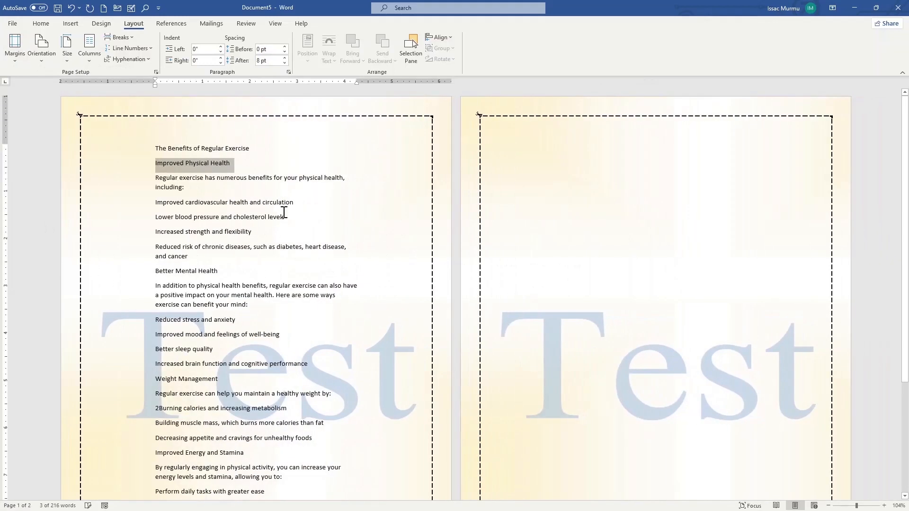
Set the page margins to the Narrow preset and deselect the Improved Physical Health line.
click(15, 51)
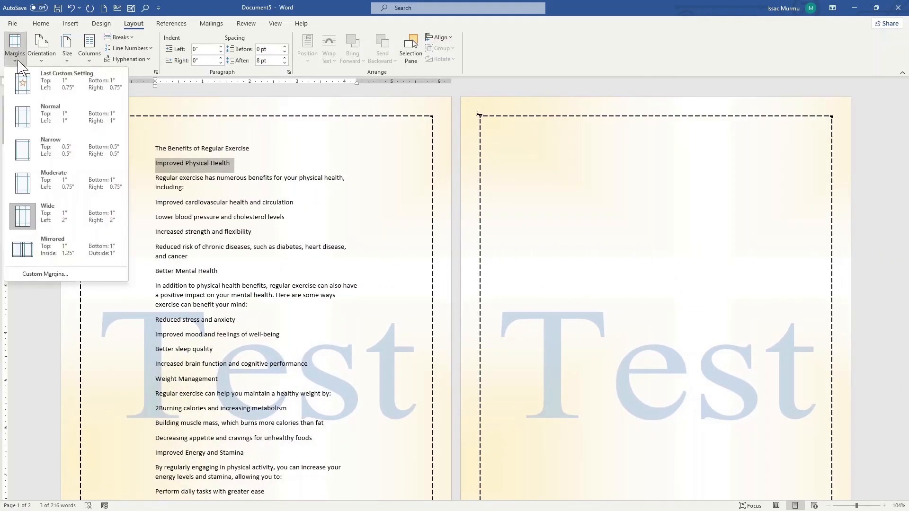
click(36, 149)
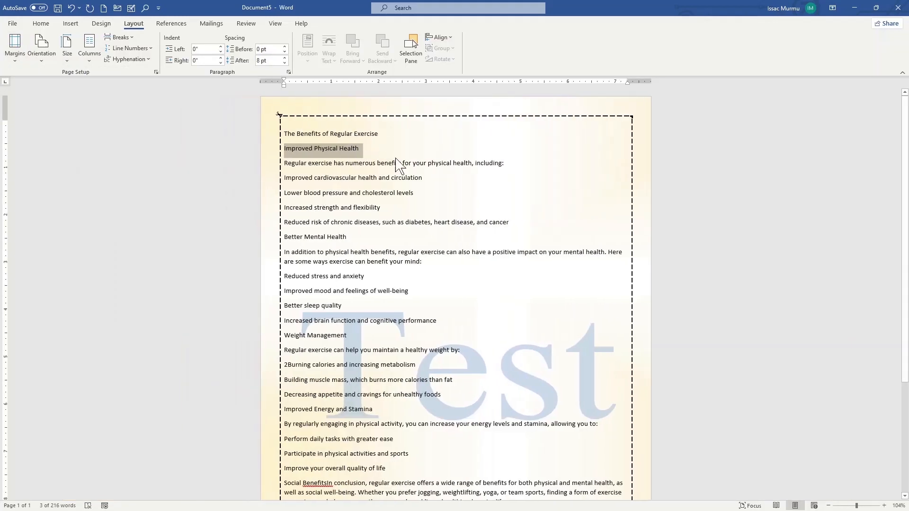
key(Right)
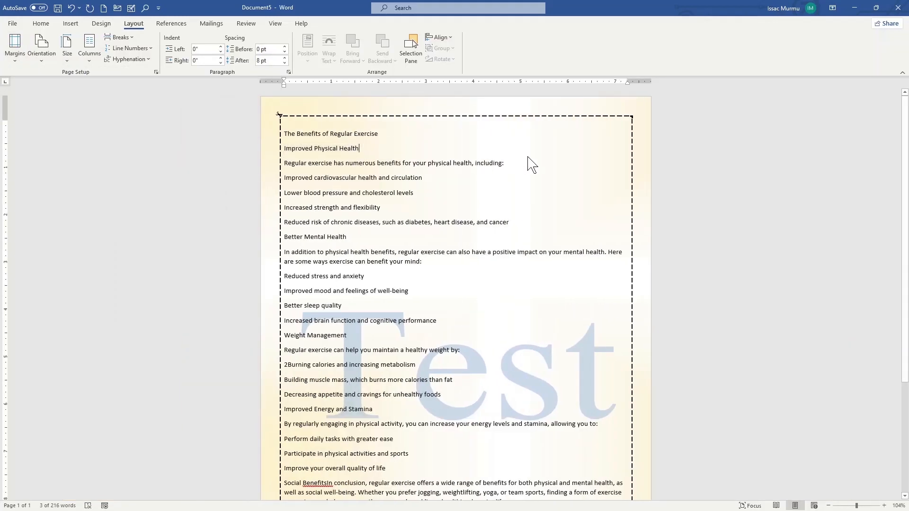
Review the custom margin settings in Page Setup without changing them.
click(15, 47)
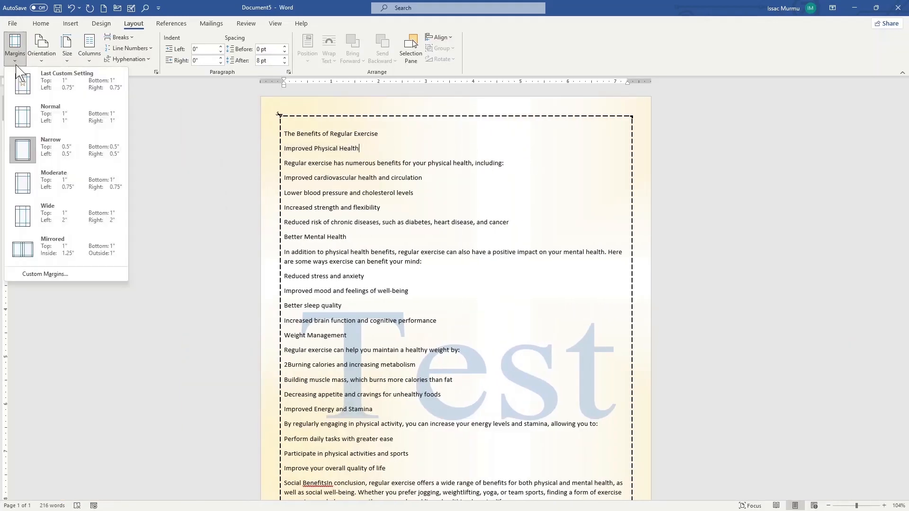
click(73, 278)
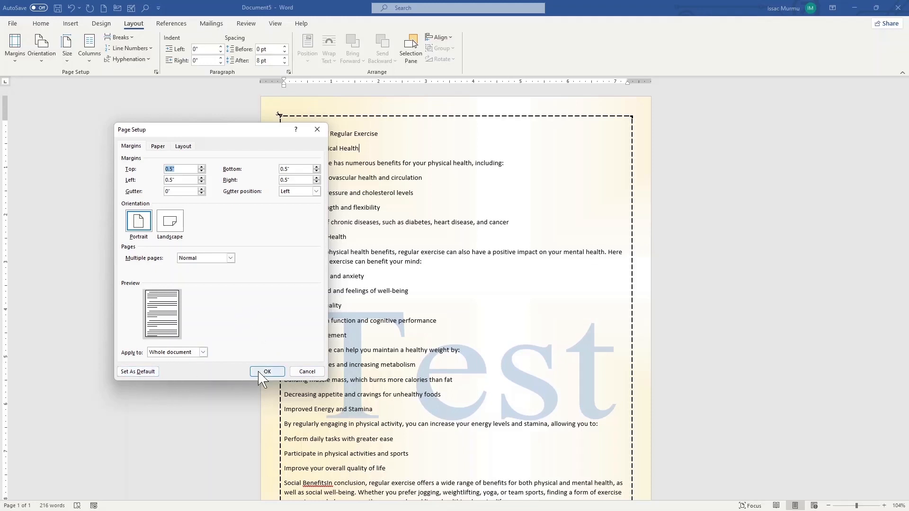
click(307, 372)
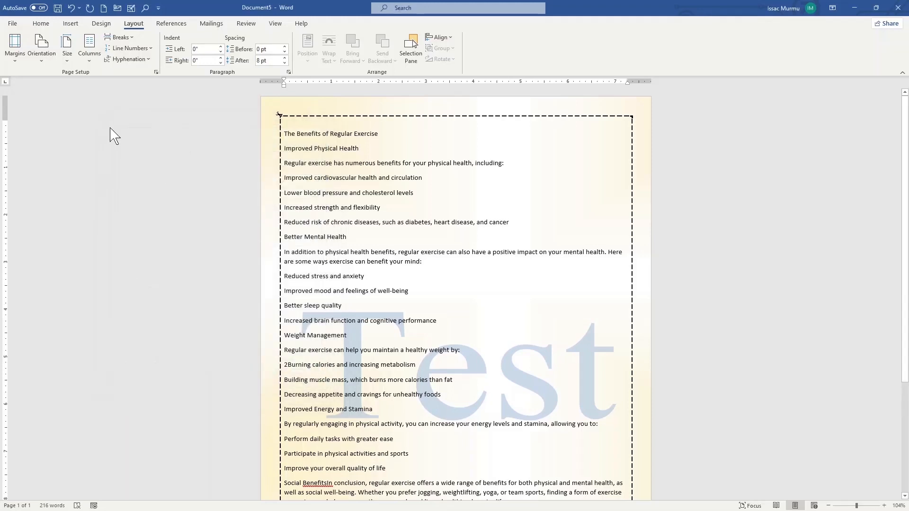
Switch the page orientation to Landscape and back to Portrait, and check the whole page.
click(41, 56)
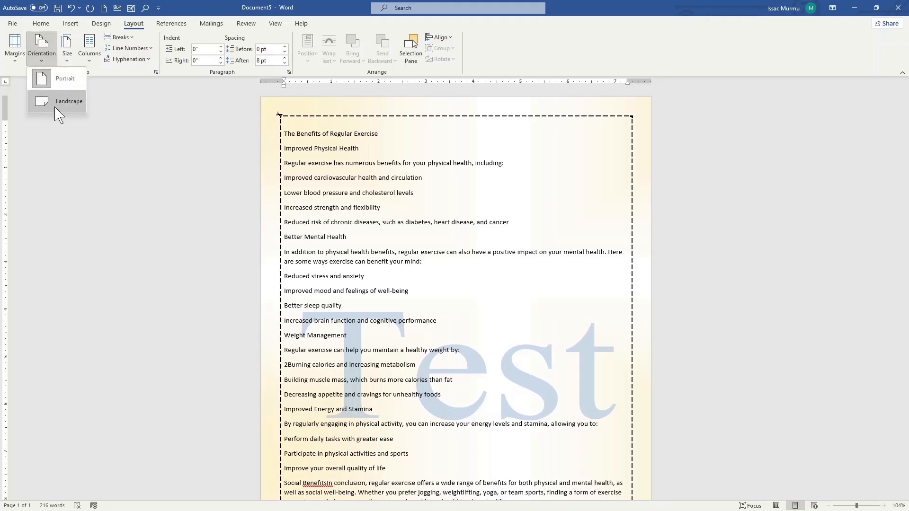
click(55, 109)
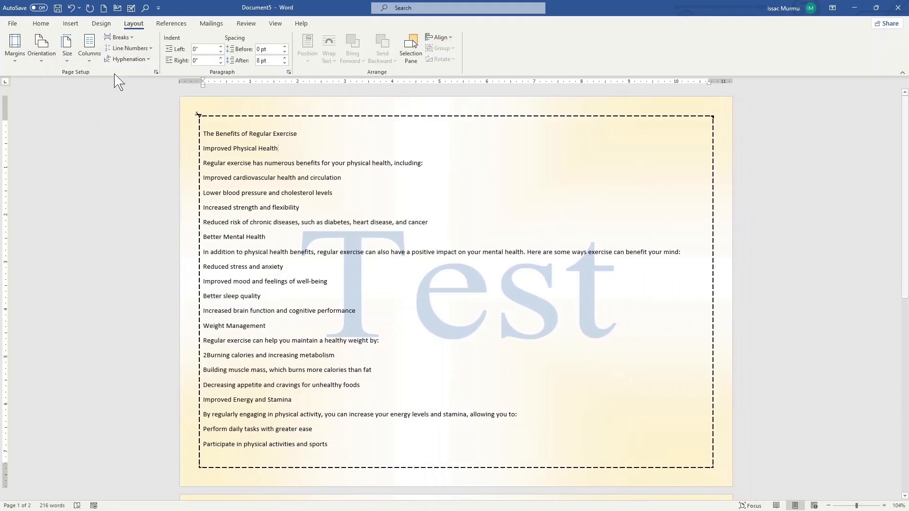
click(41, 55)
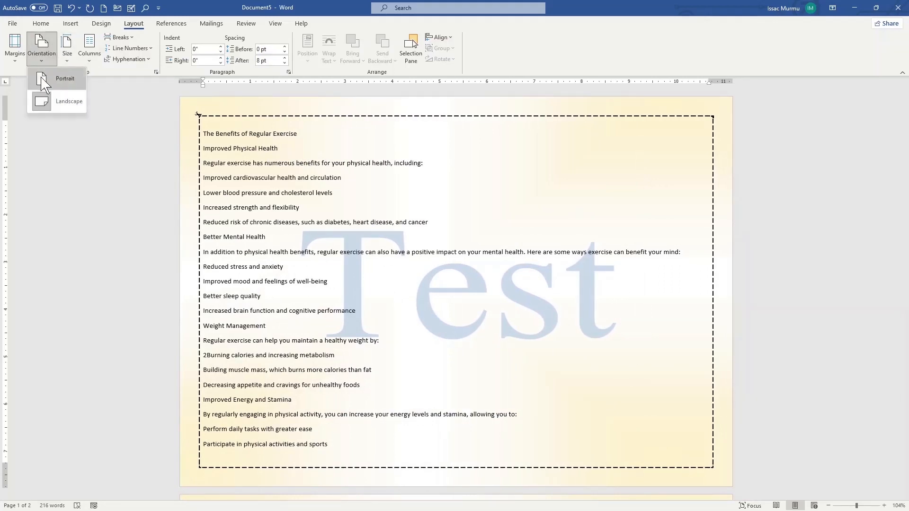
click(45, 79)
scroll(354, 223, down, 5)
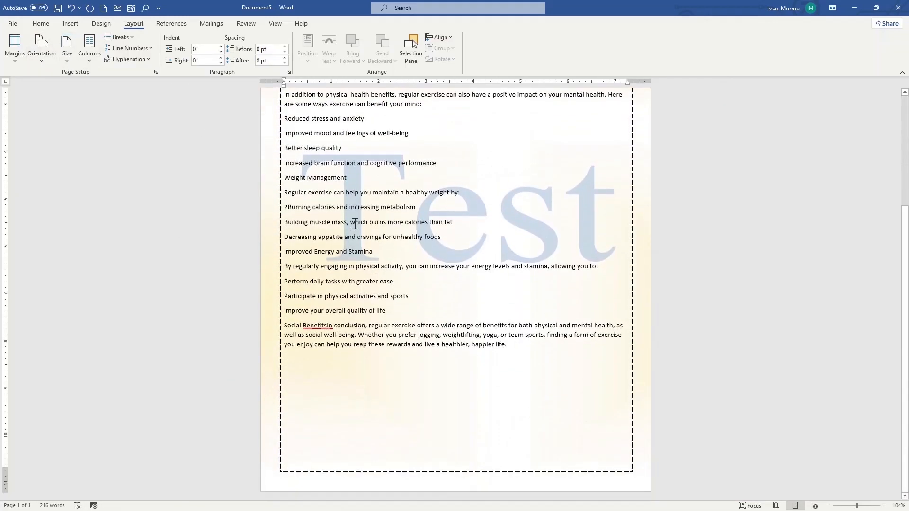
scroll(350, 218, up, 5)
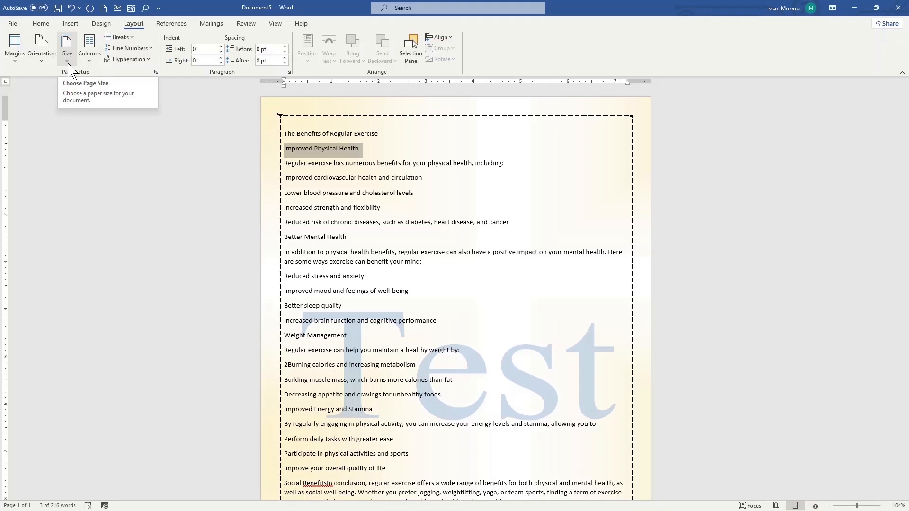
Set the paper size to Letter, 8.5" x 11".
click(68, 62)
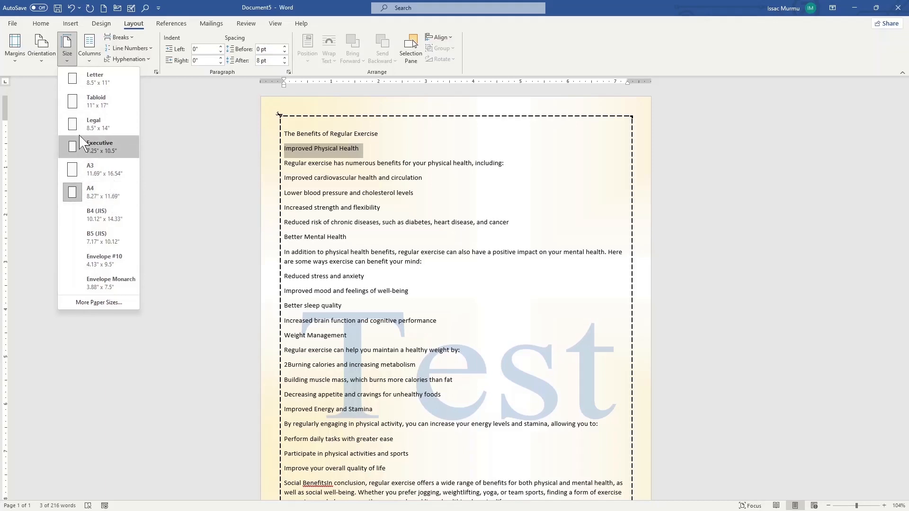
click(94, 87)
click(578, 180)
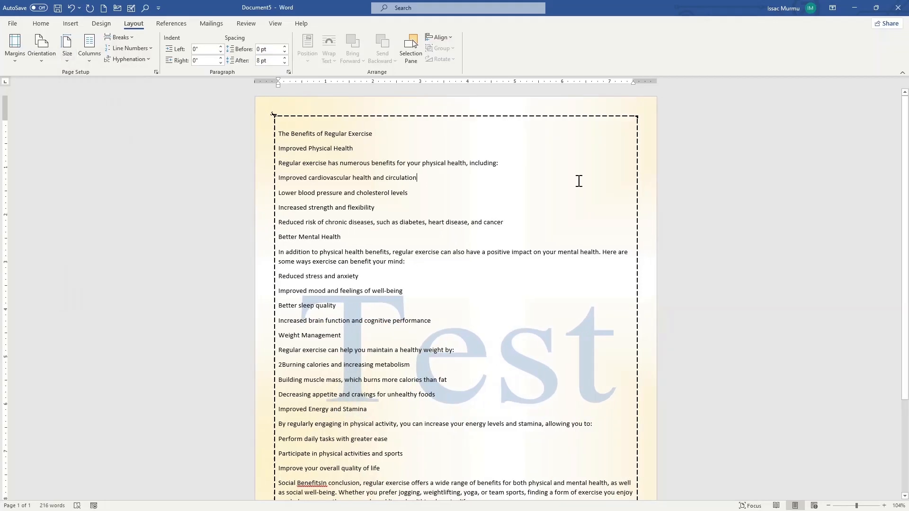
Set the paper size to Legal, 8.5" x 14", and check the whole page.
scroll(577, 182, down, 4)
scroll(523, 251, up, 4)
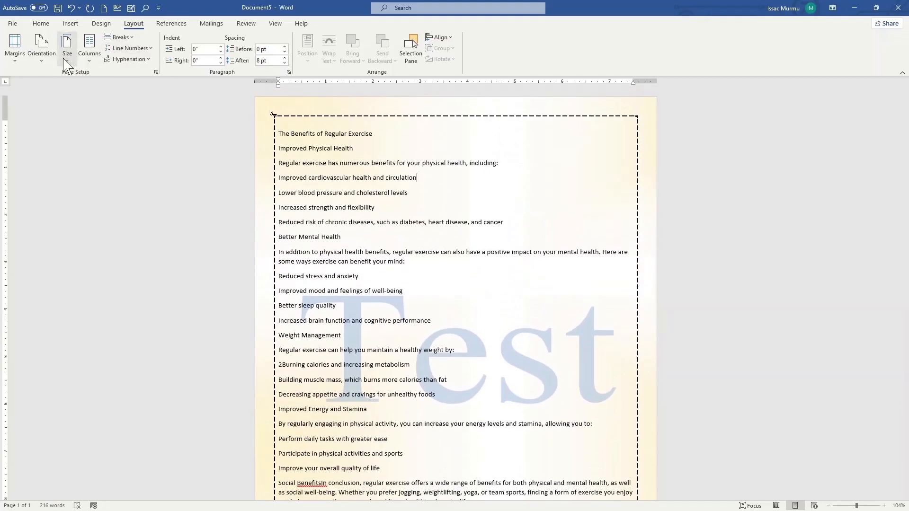
click(67, 46)
click(90, 131)
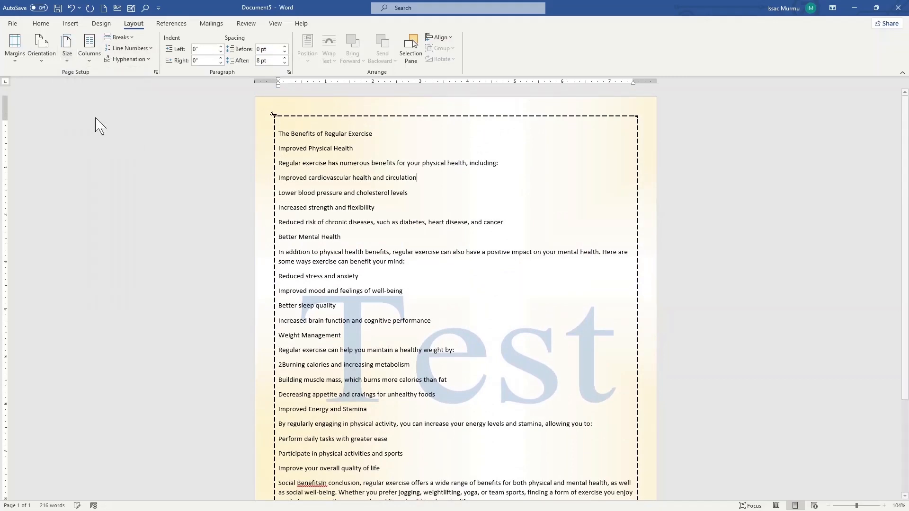
scroll(386, 185, down, 2)
scroll(386, 185, down, 1)
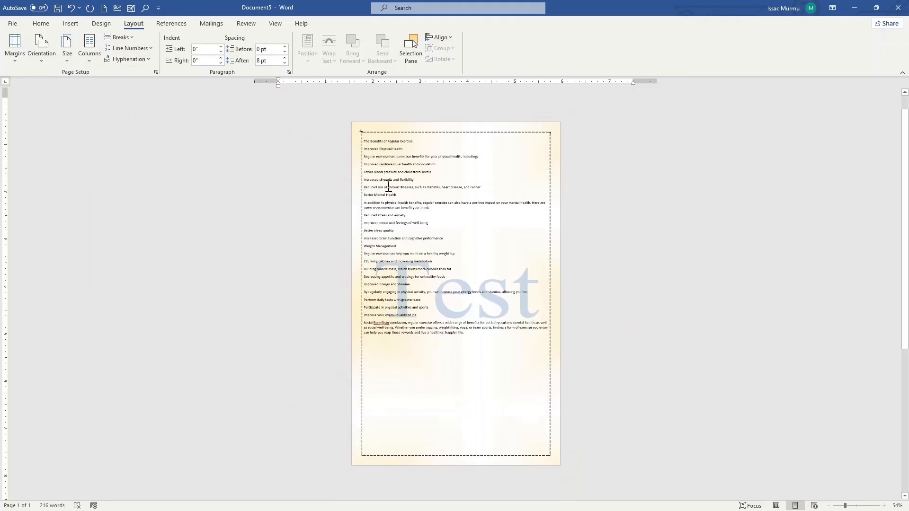
scroll(436, 213, up, 1)
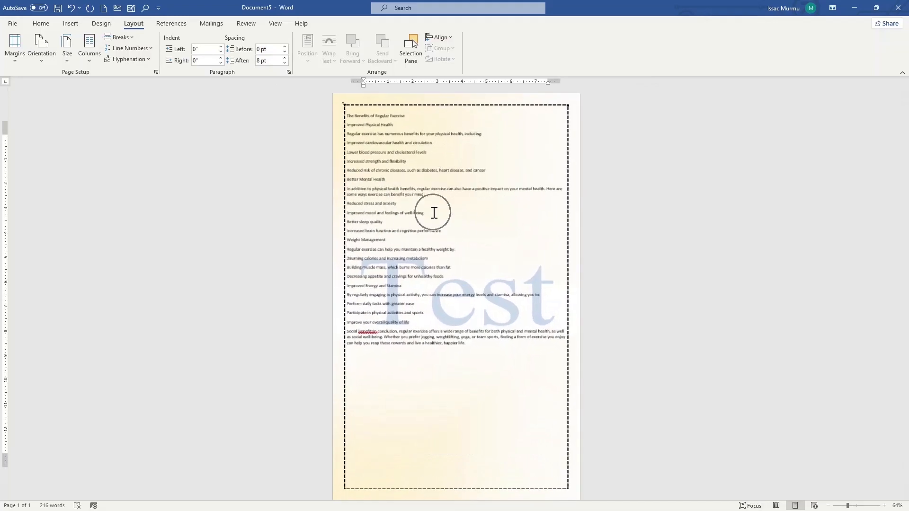
Set the paper size to A3, 11.69" x 16.54", and look over the page.
click(66, 51)
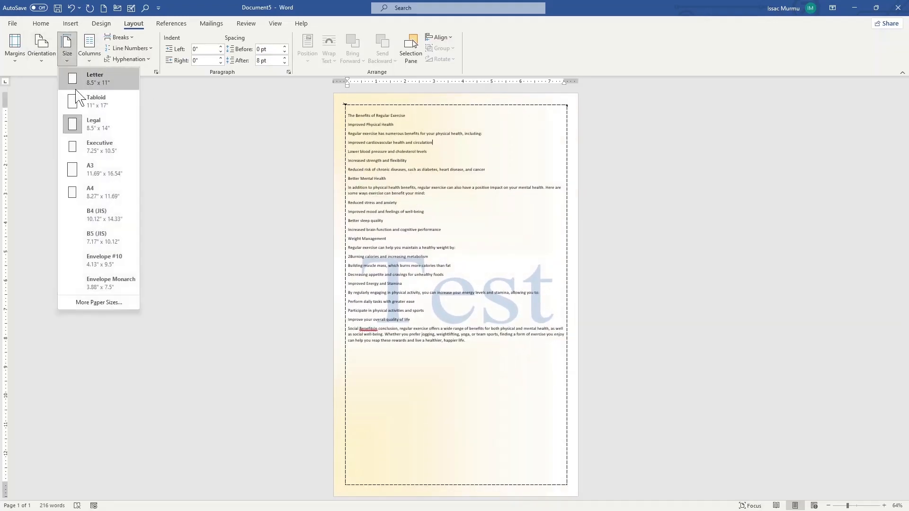
click(94, 169)
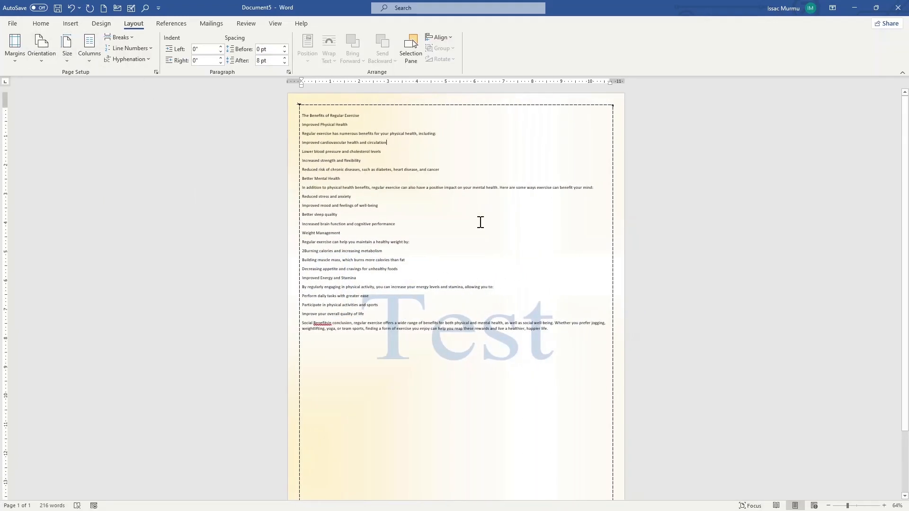
scroll(479, 218, down, 3)
scroll(479, 217, up, 3)
Browse the paper sizes offered in Page Setup and leave without changing anything.
click(67, 50)
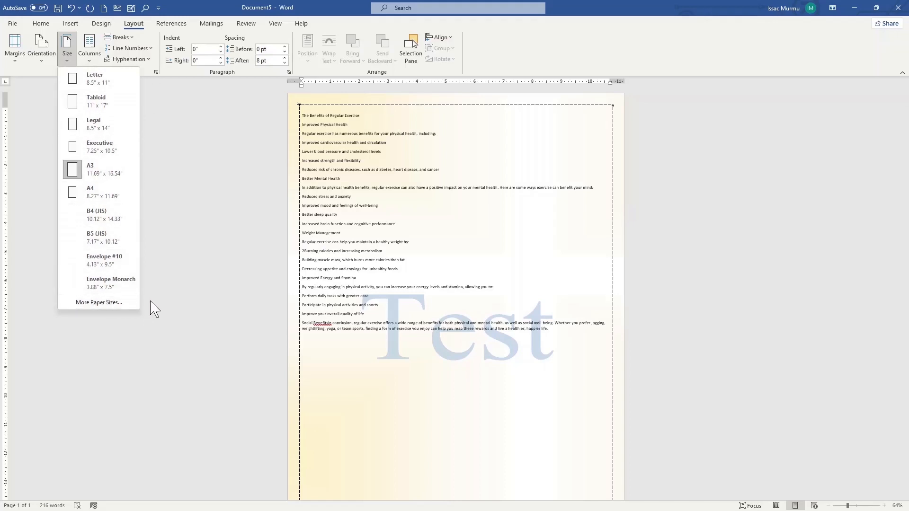
click(120, 306)
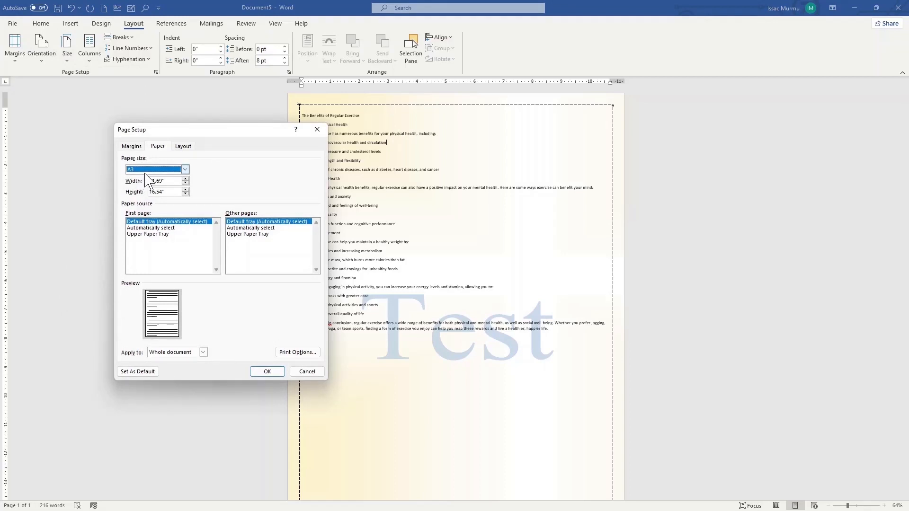
click(185, 169)
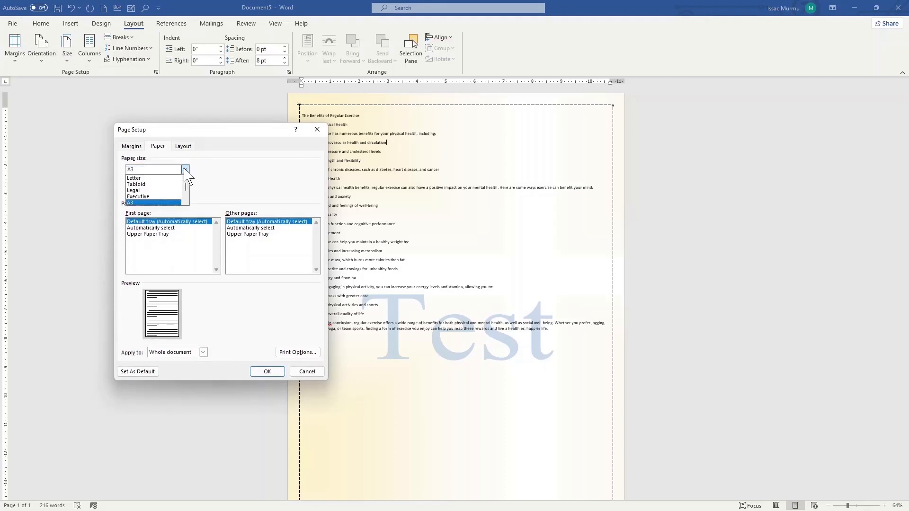
scroll(171, 191, down, 4)
scroll(162, 193, up, 2)
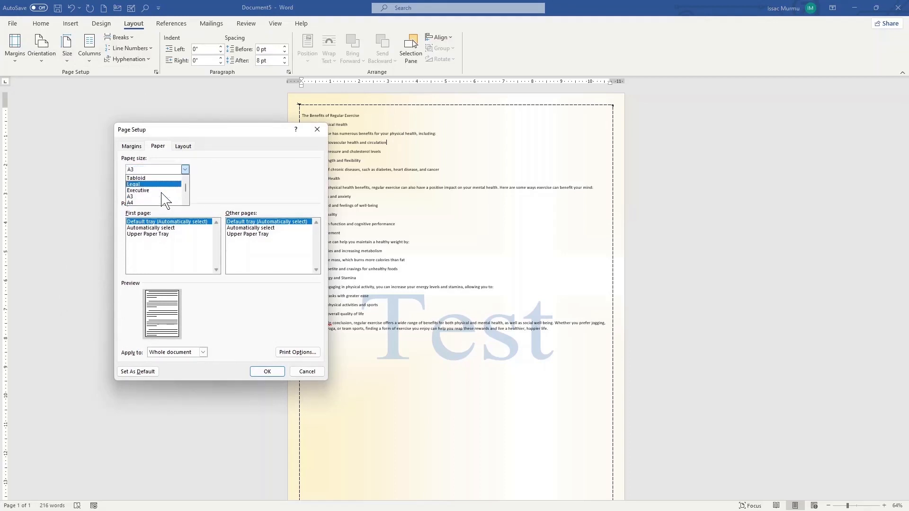
scroll(162, 193, down, 2)
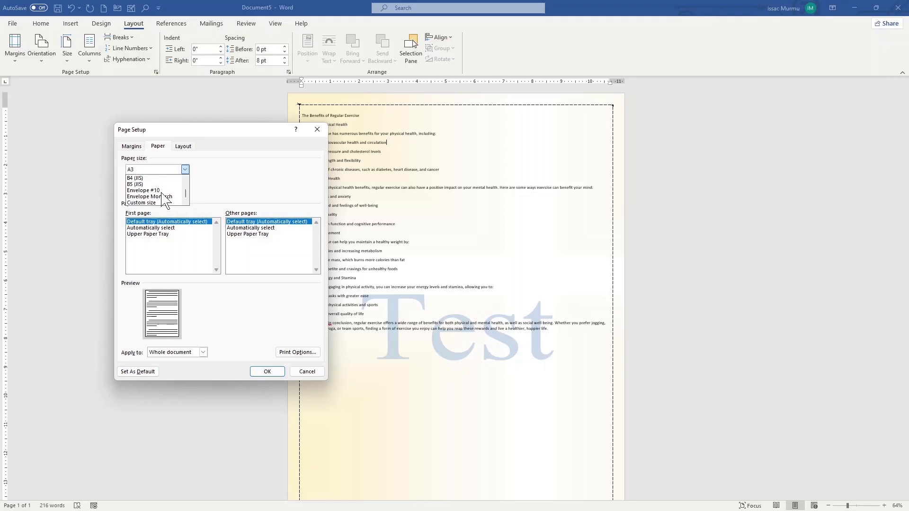
click(306, 372)
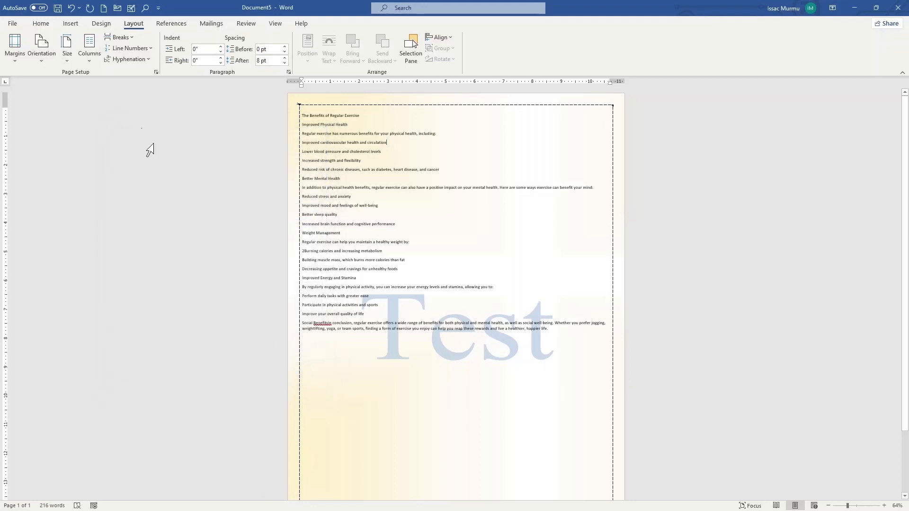
Arrange the document text in two columns and switch it to three columns.
click(90, 60)
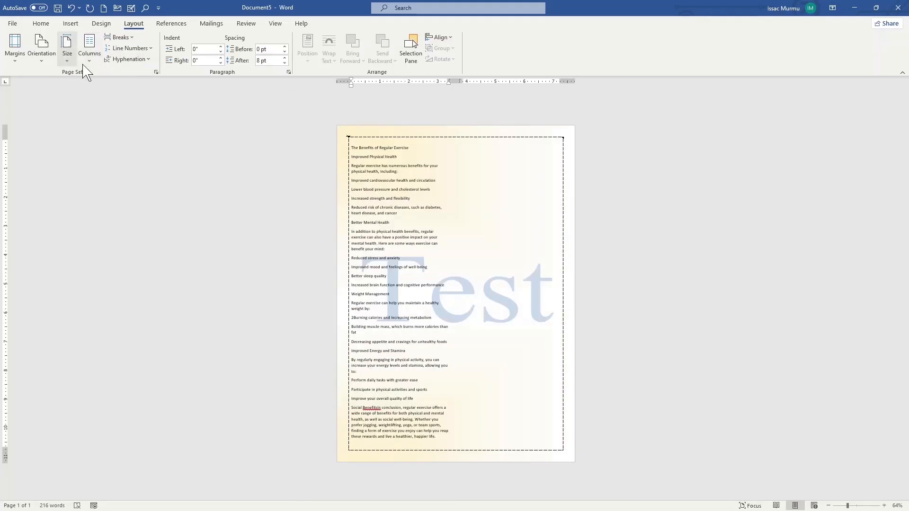
click(89, 49)
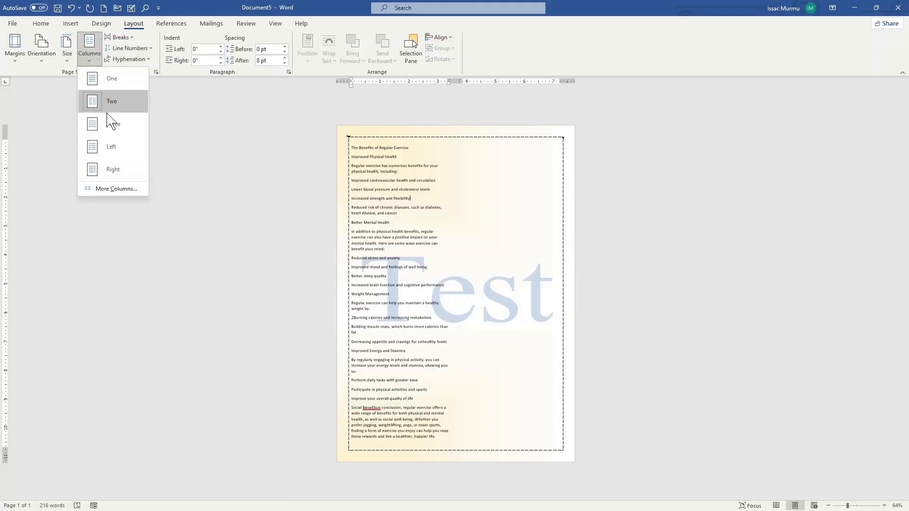
click(112, 125)
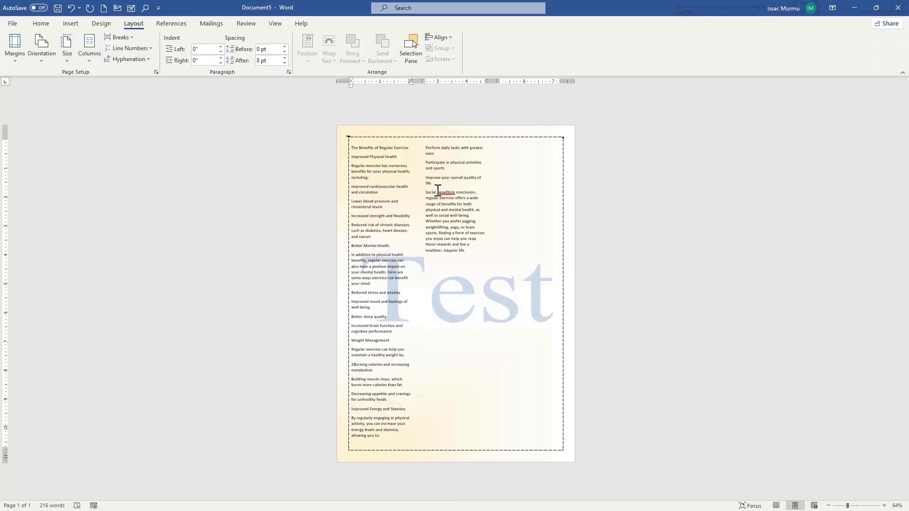
Try six columns in the custom column settings, cancel, and return the text to one column.
click(89, 62)
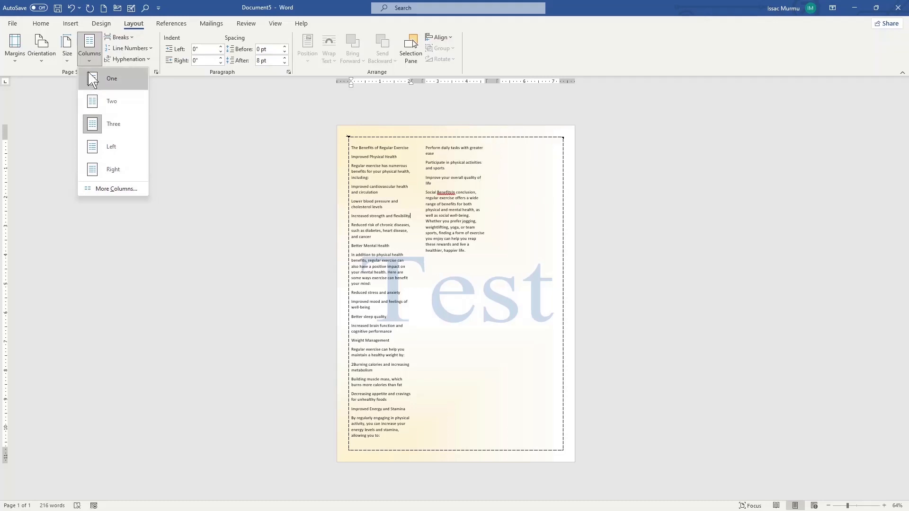
click(139, 191)
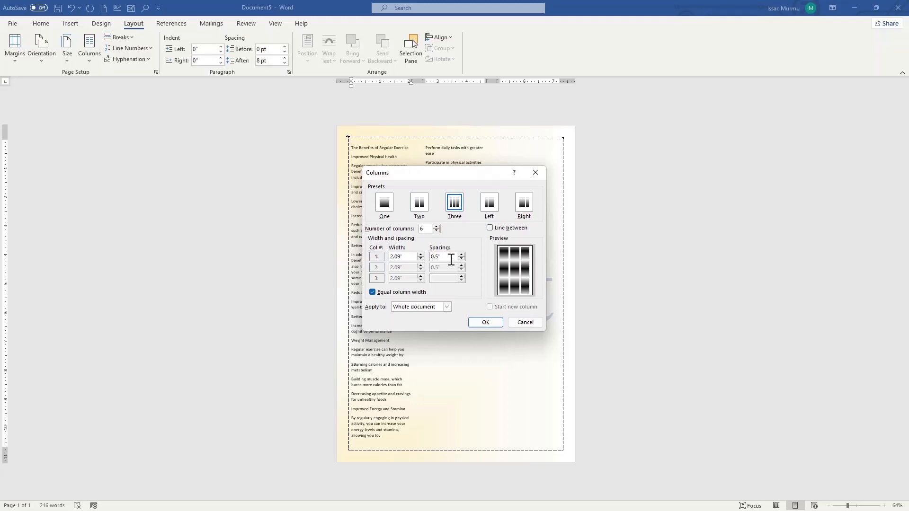
click(532, 323)
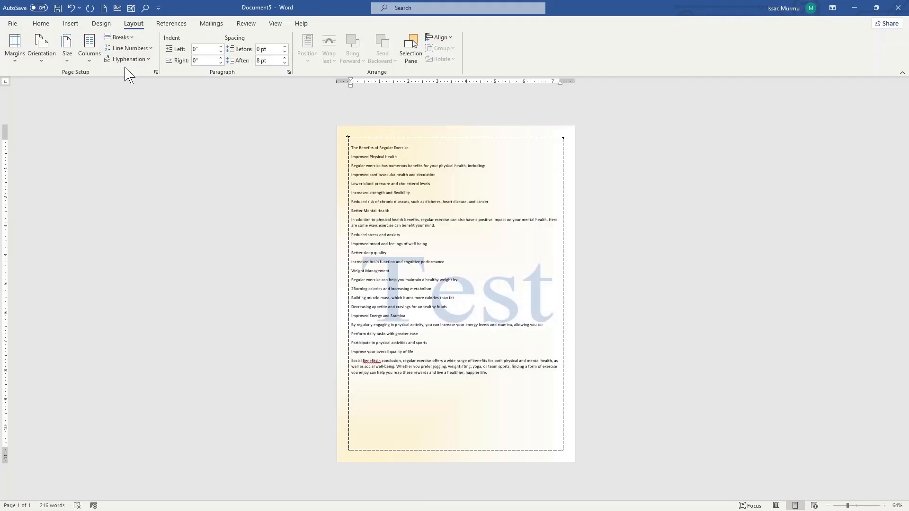
Review the available page and section break types and the line numbering options.
click(121, 37)
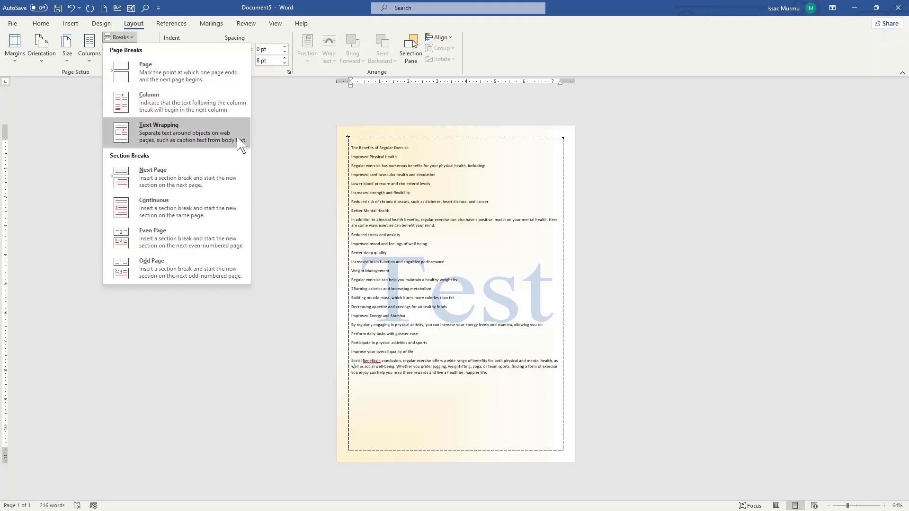
click(305, 150)
click(137, 50)
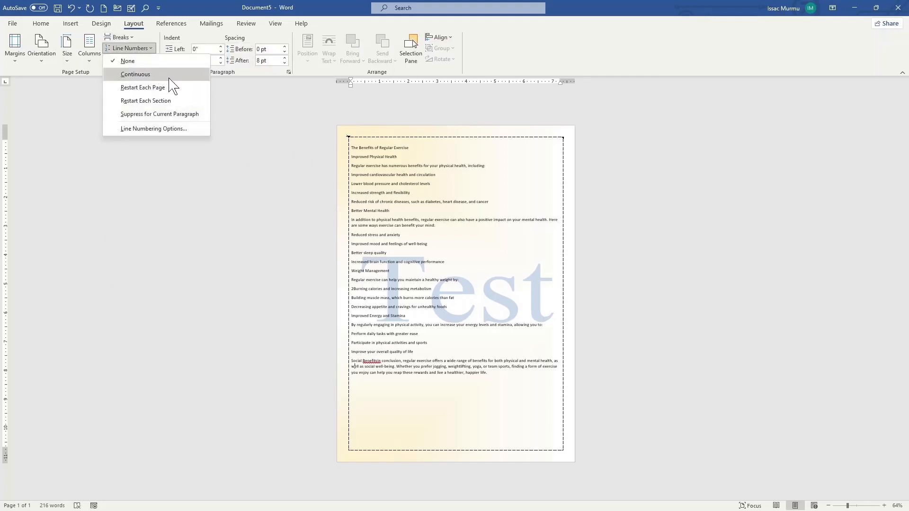
click(255, 120)
Set the left indent of the title "The Benefits of Regular Exercise" to 2".
click(235, 147)
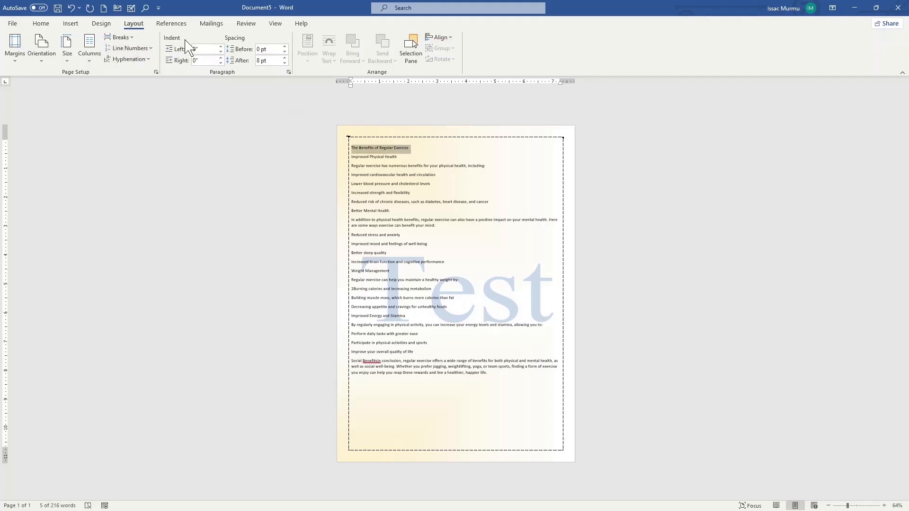
click(208, 50)
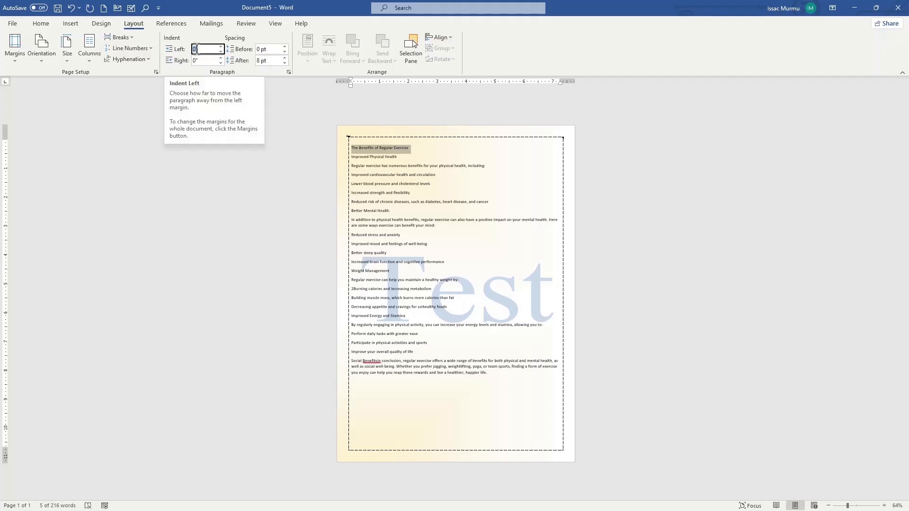
text(2)
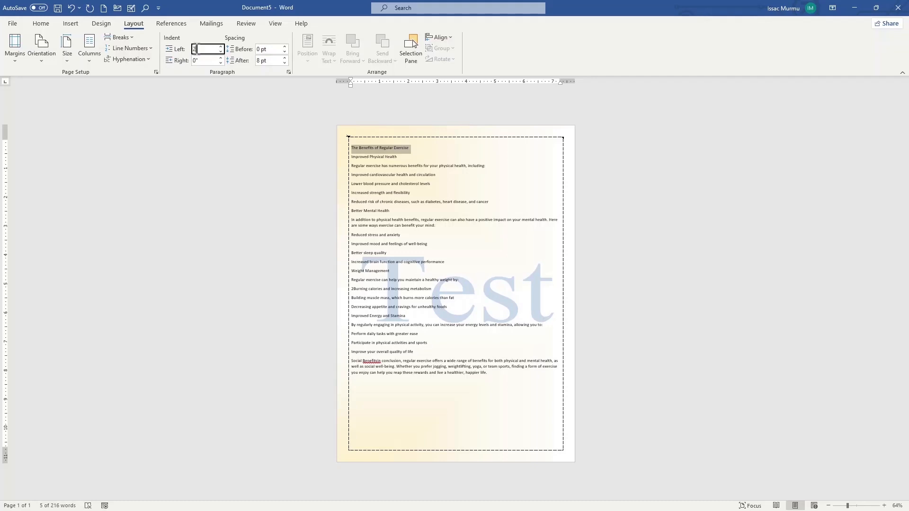
key(Return)
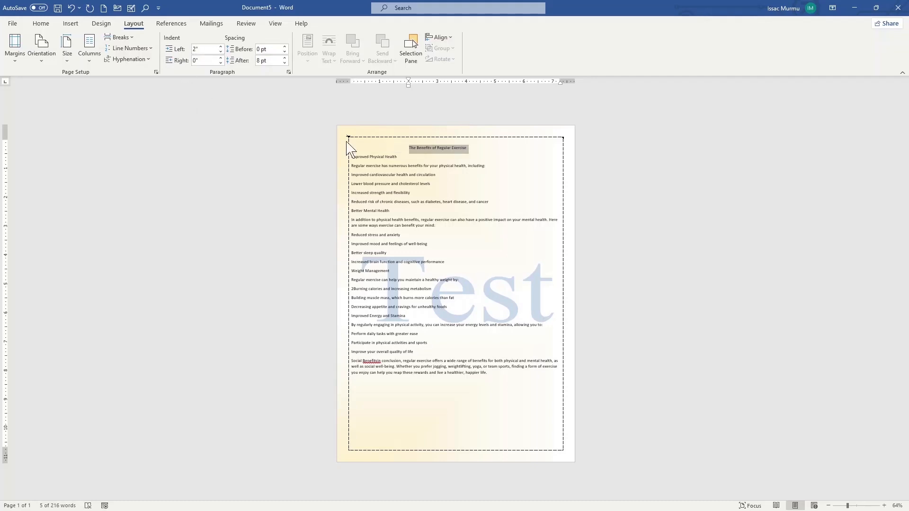
click(452, 165)
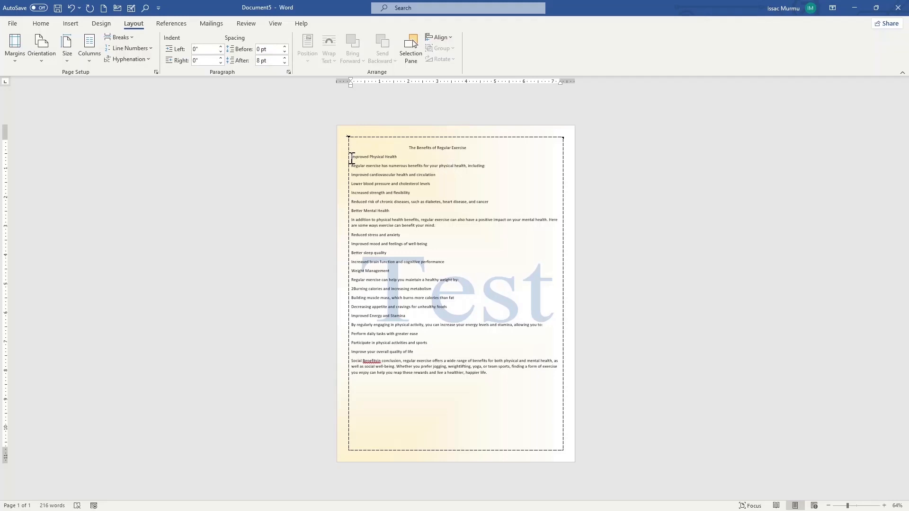
Indent the Improved Physical Health line about 5" from the left margin.
click(204, 50)
click(206, 171)
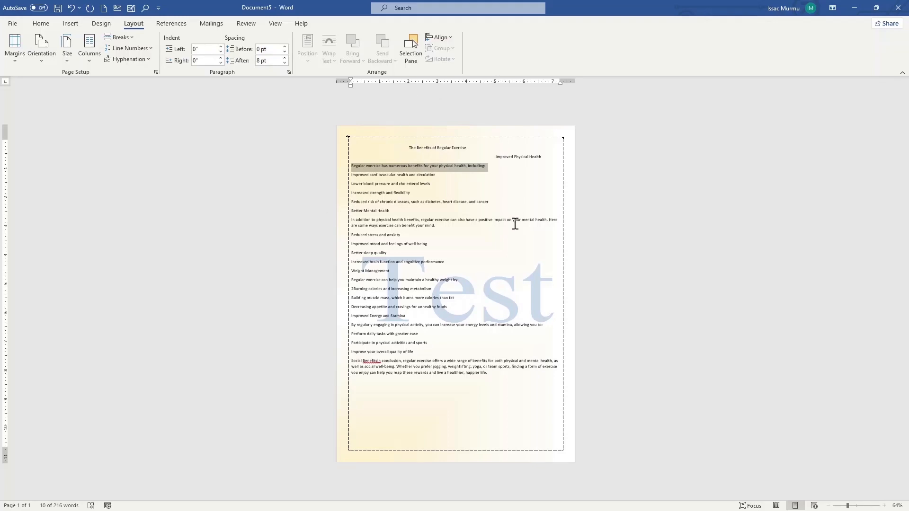
Undo the left indents of the Improved Physical Health line and the title.
scroll(515, 224, up, 3)
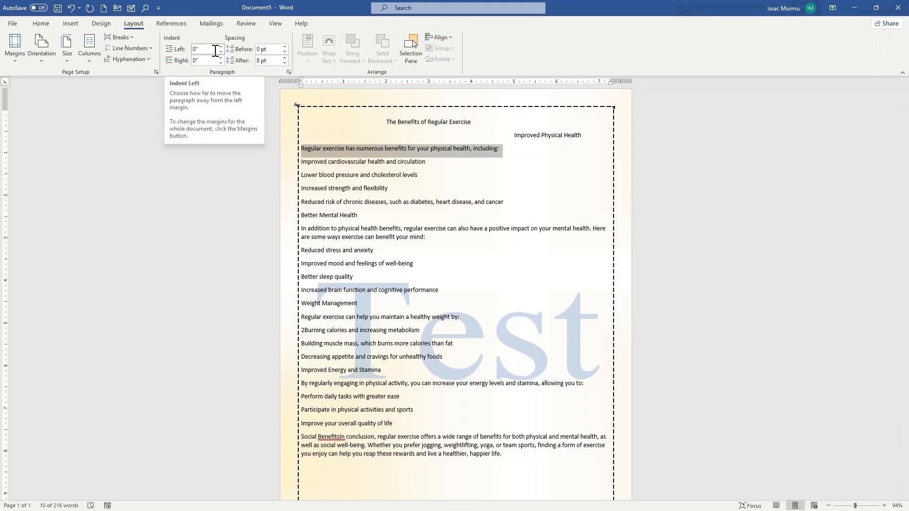
key(ctrl+z)
key(ctrl+z)
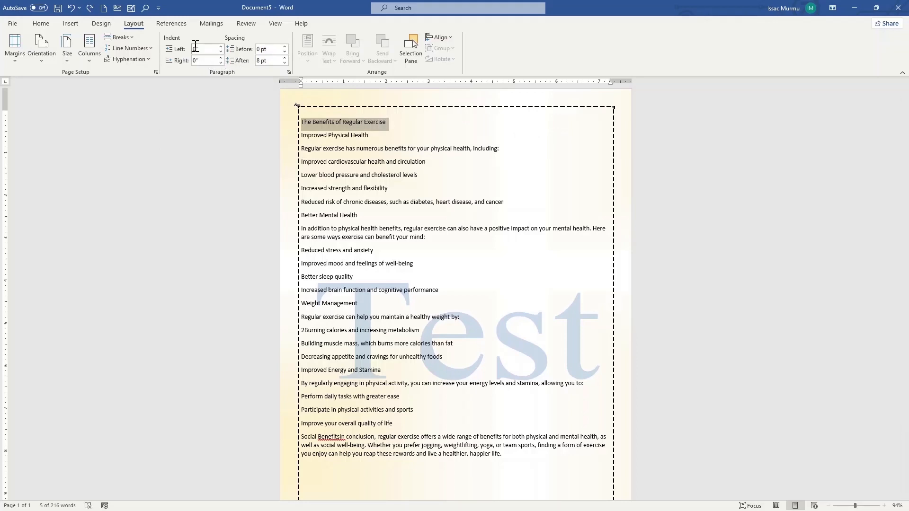
Set the title's left and right indents to 2" and its spacing before and after to 2 pt.
click(388, 122)
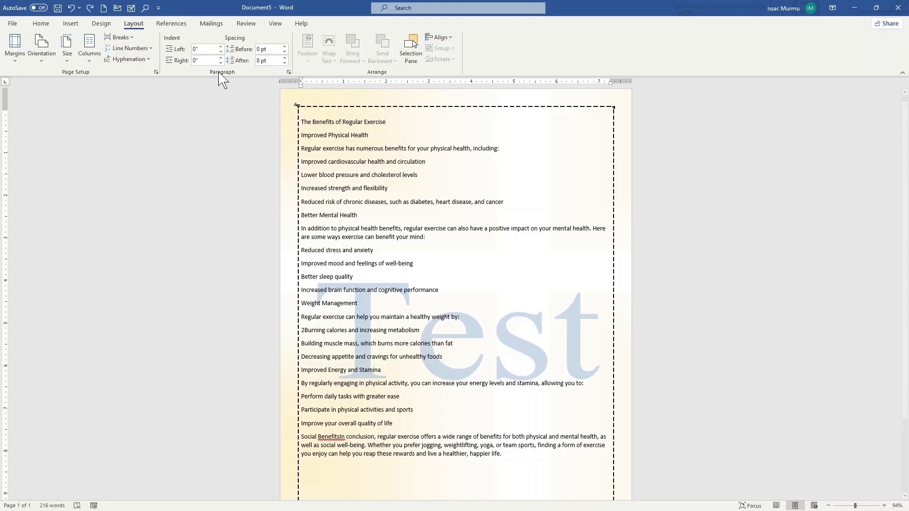
click(207, 49)
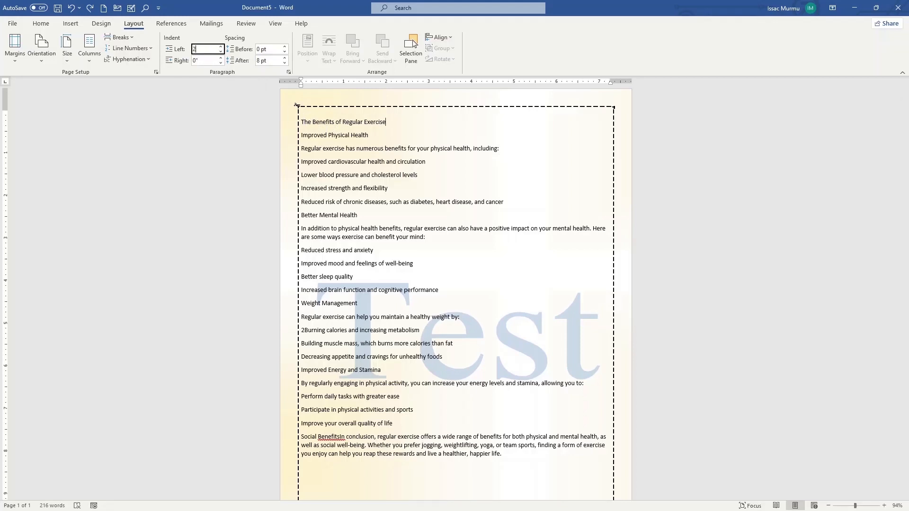
click(202, 60)
click(232, 176)
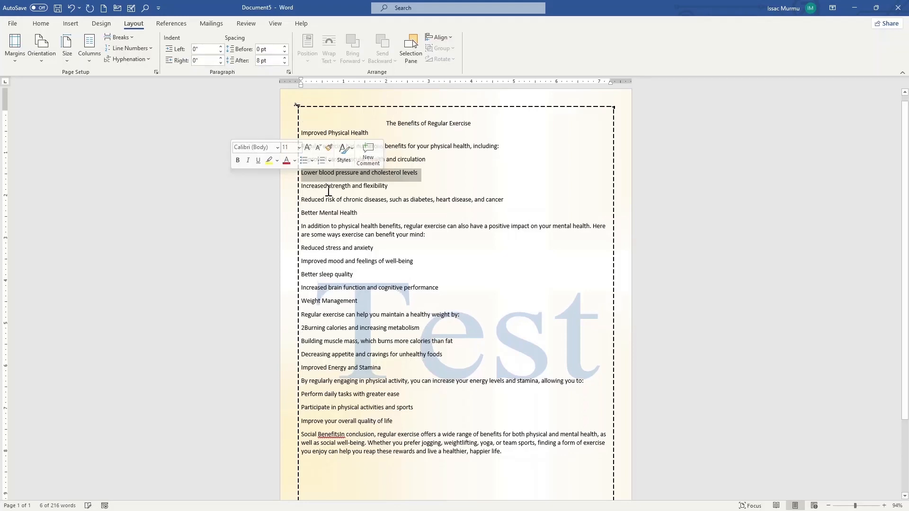
Look over the page and compare the indent and spacing values of the Improved Physical Health line and the title.
scroll(388, 227, down, 3)
scroll(399, 236, up, 3)
scroll(418, 247, down, 3)
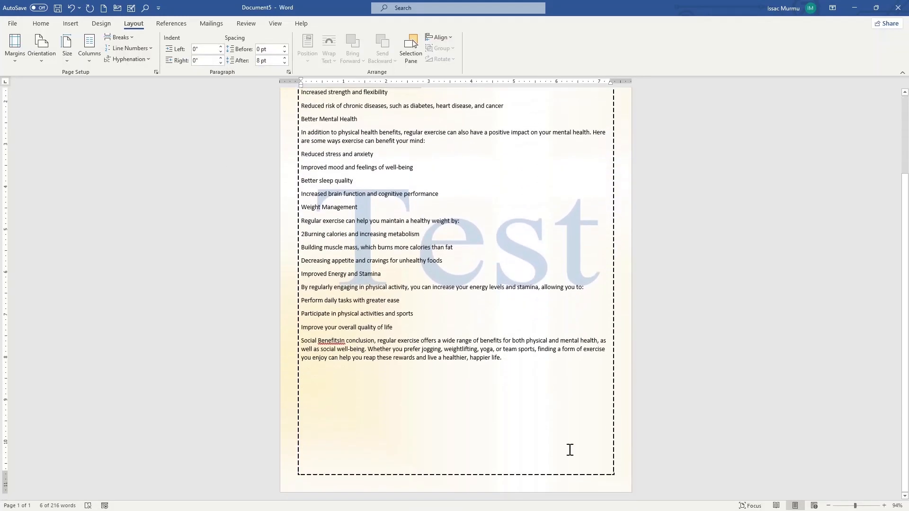
scroll(382, 362, up, 4)
click(286, 140)
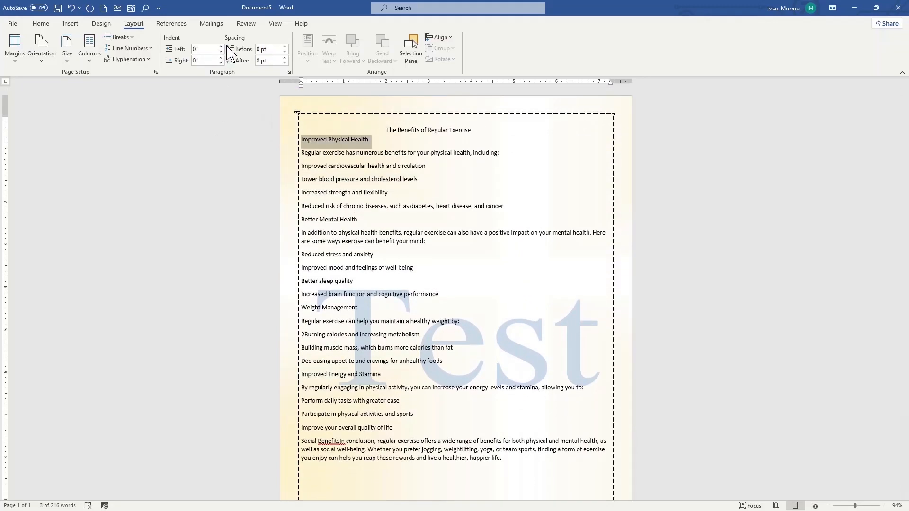
click(262, 60)
click(250, 126)
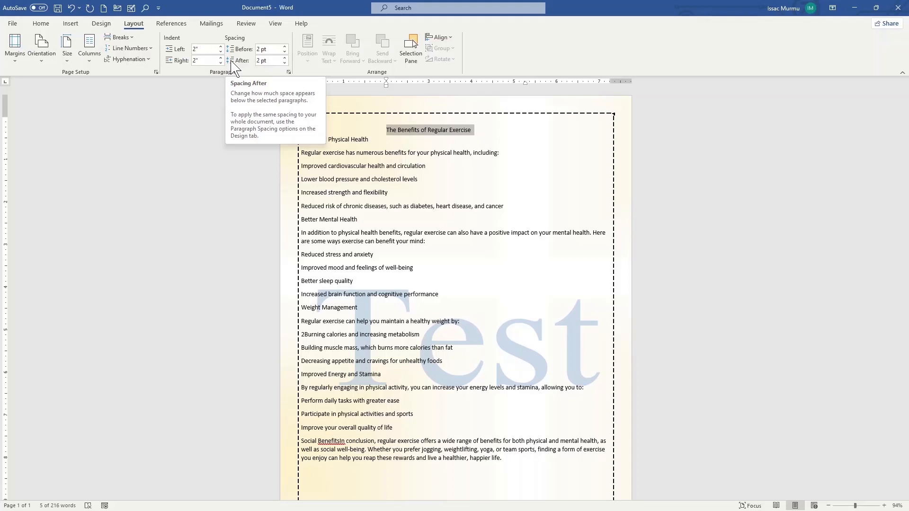
click(297, 114)
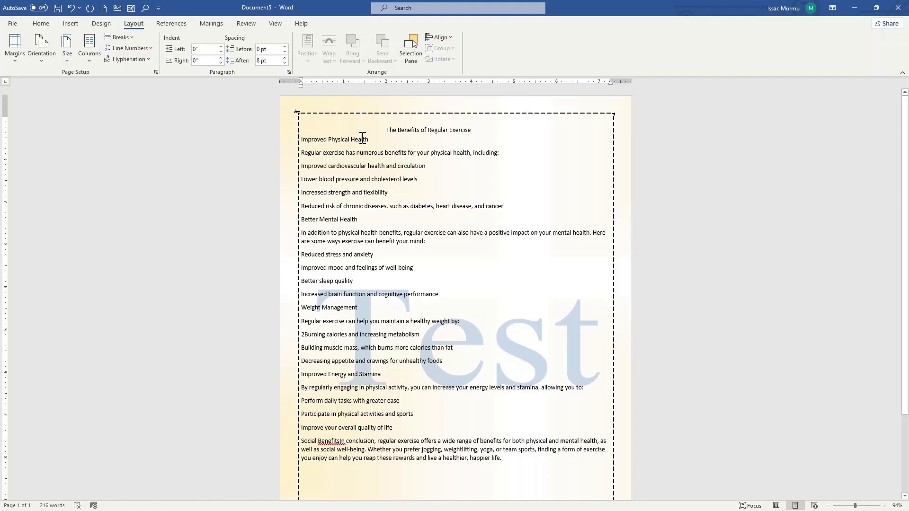
Insert the online picture of two elephants in a river from the Animals category after the line ending in "heart disease, and cancer".
click(70, 25)
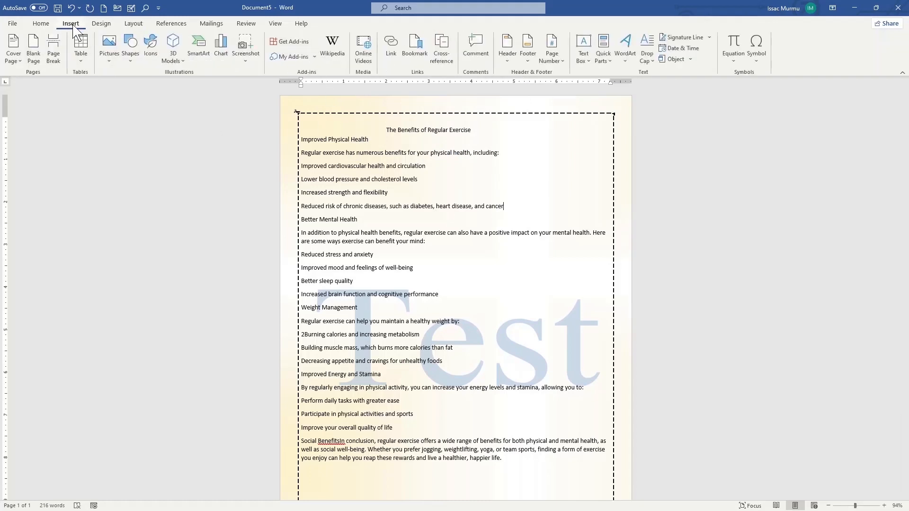
click(110, 56)
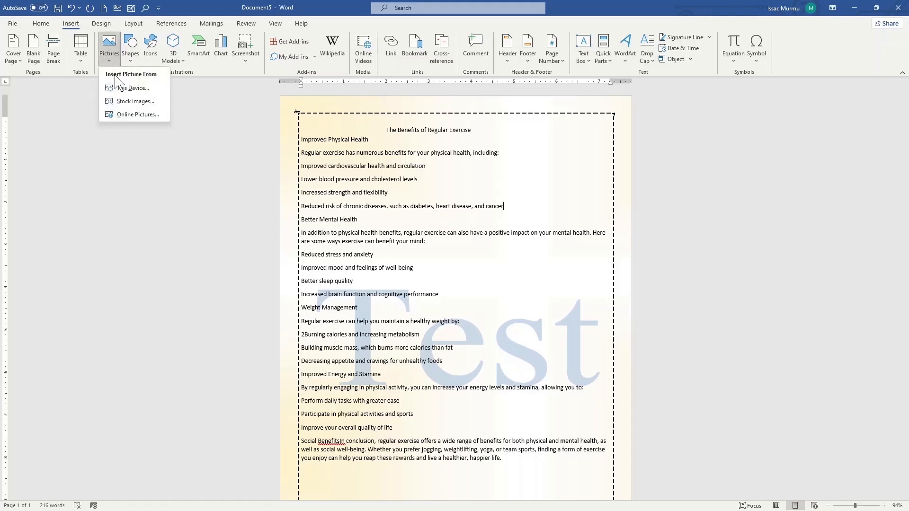
click(133, 115)
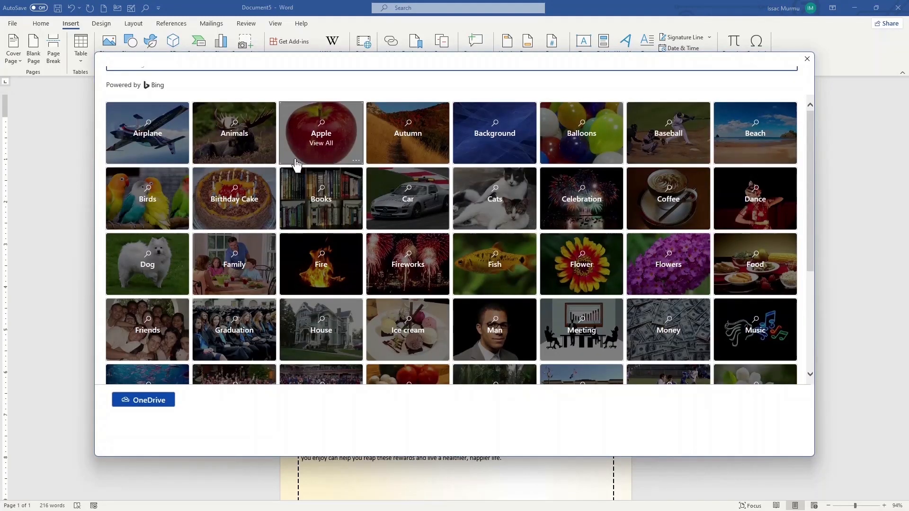
click(243, 142)
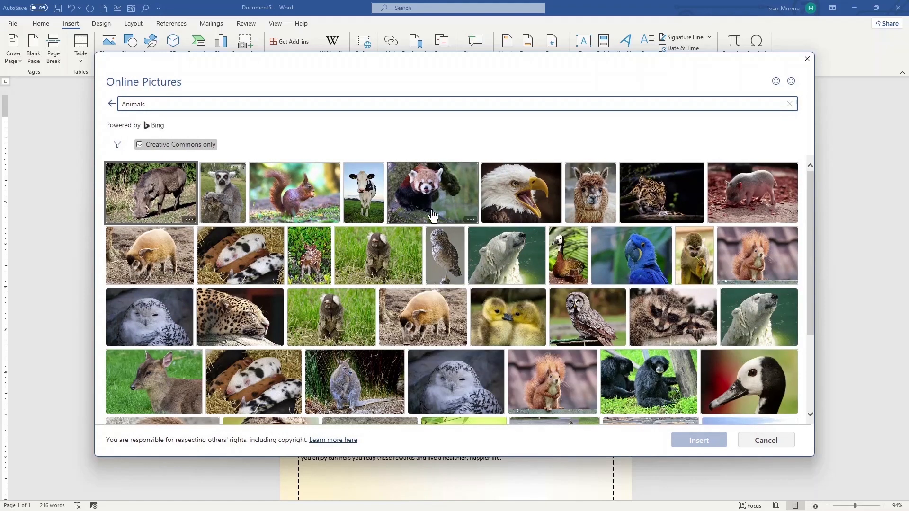
scroll(455, 247, down, 1)
scroll(455, 247, down, 5)
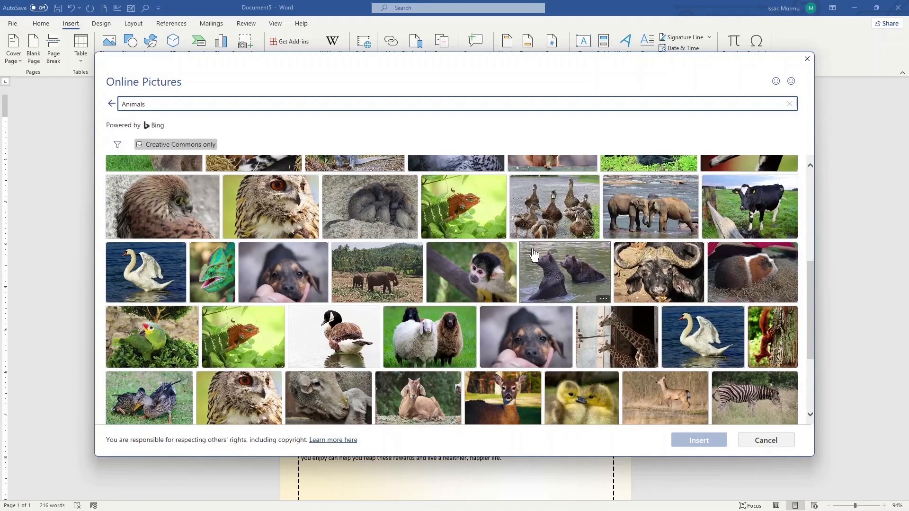
scroll(533, 255, up, 1)
scroll(655, 255, down, 1)
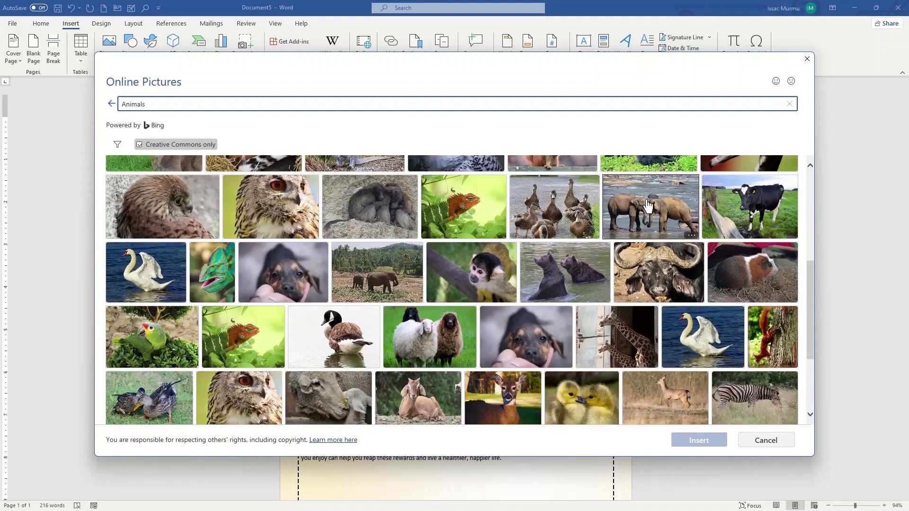
click(649, 211)
click(701, 440)
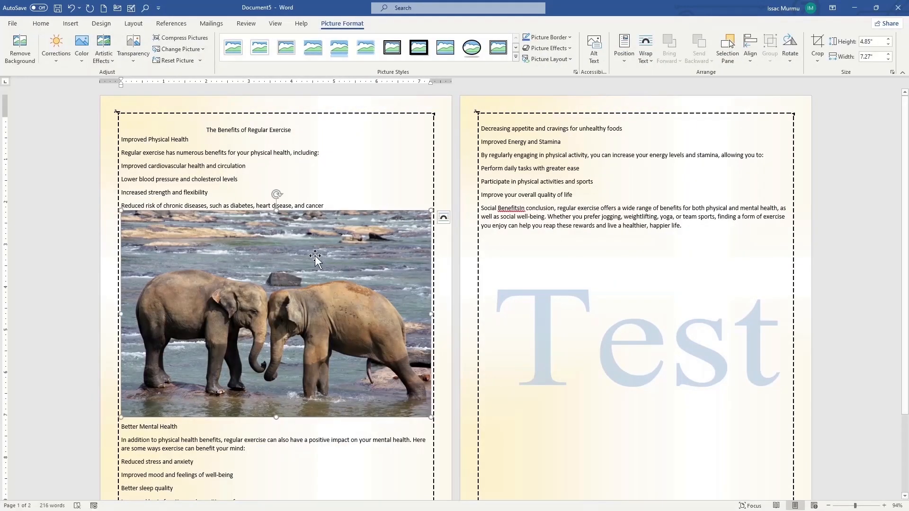
Position the elephant picture at the bottom right of the page with square text wrapping.
click(133, 25)
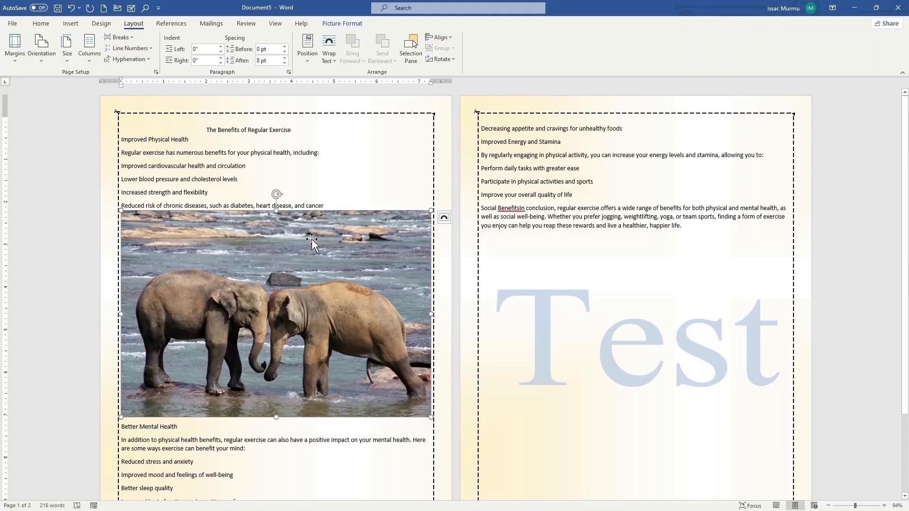
click(307, 52)
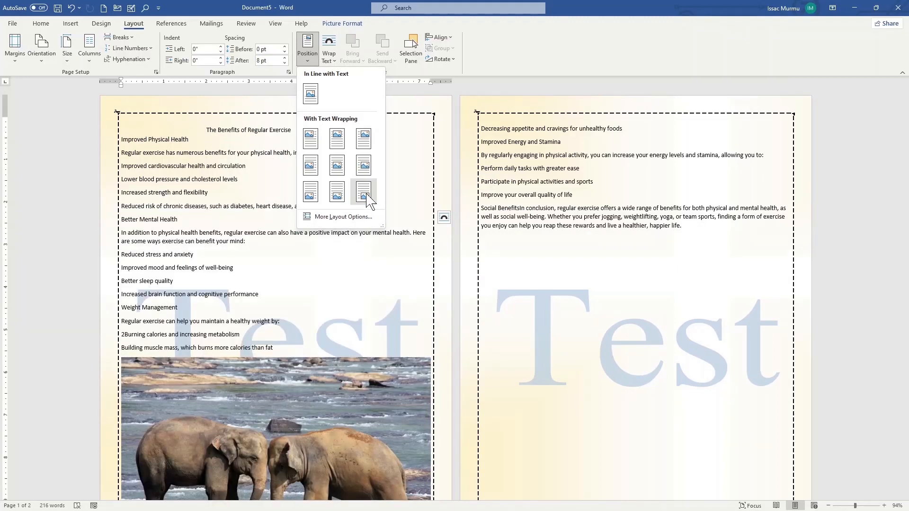
click(363, 191)
scroll(360, 284, down, 3)
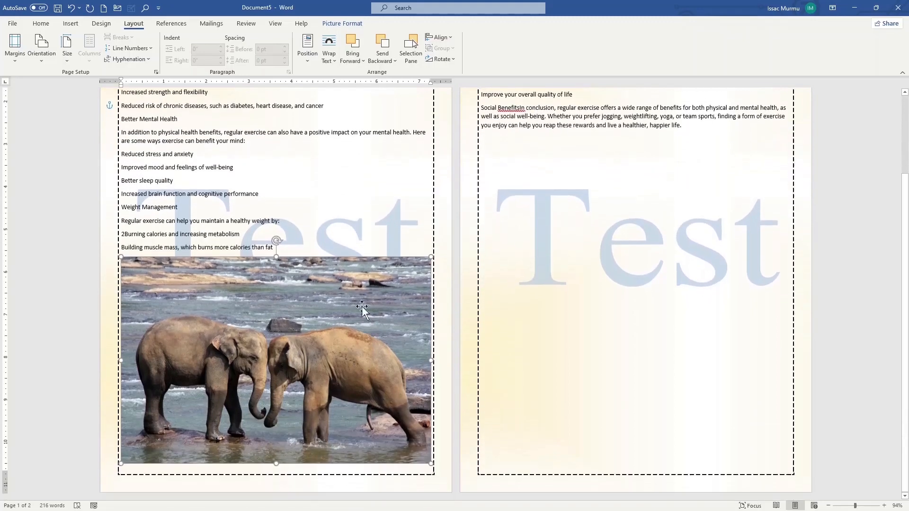
Reposition the elephant picture to the top center and finally the top left of the page with square text wrapping.
click(308, 47)
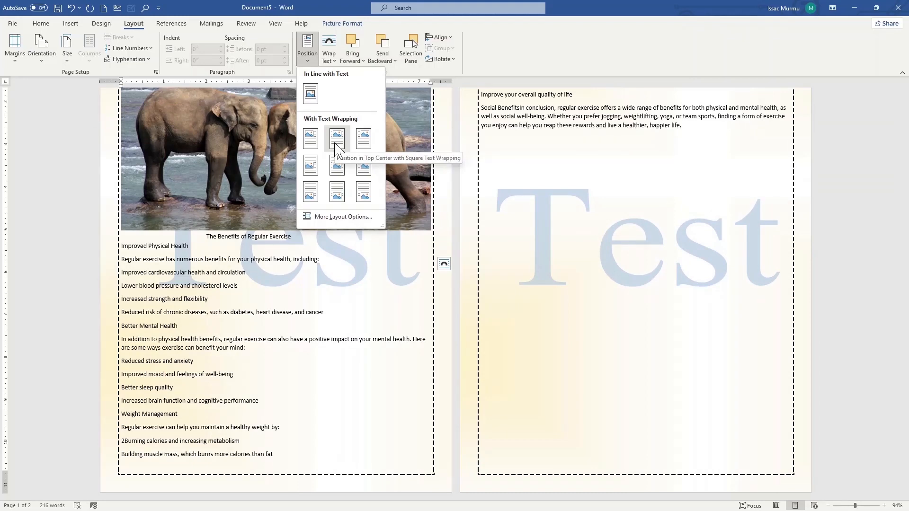
click(335, 142)
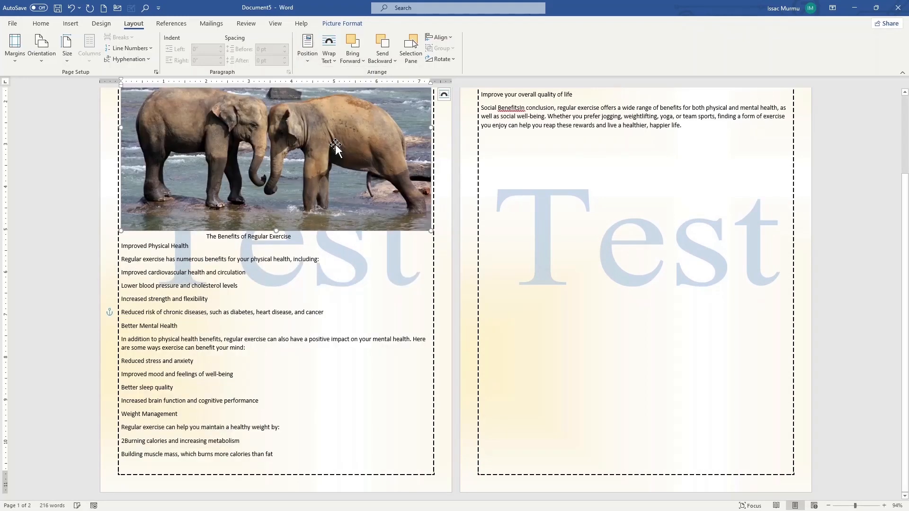
click(309, 47)
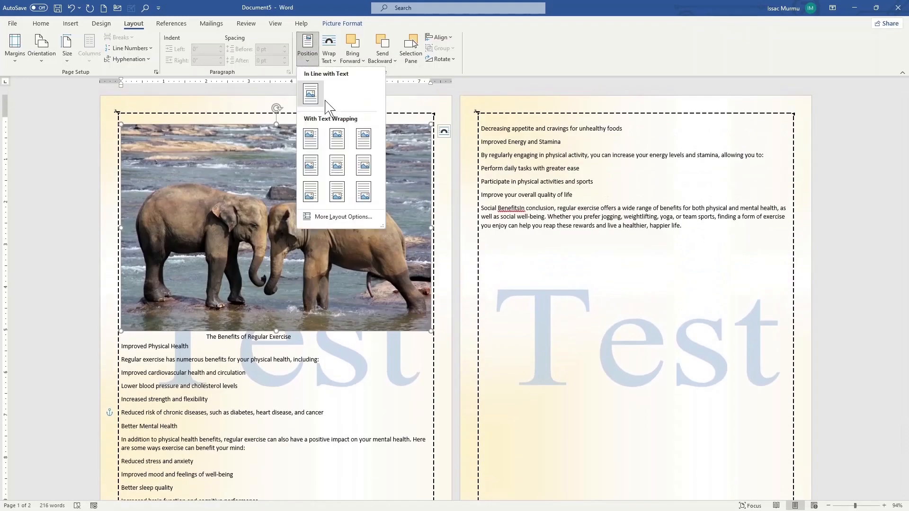
click(311, 136)
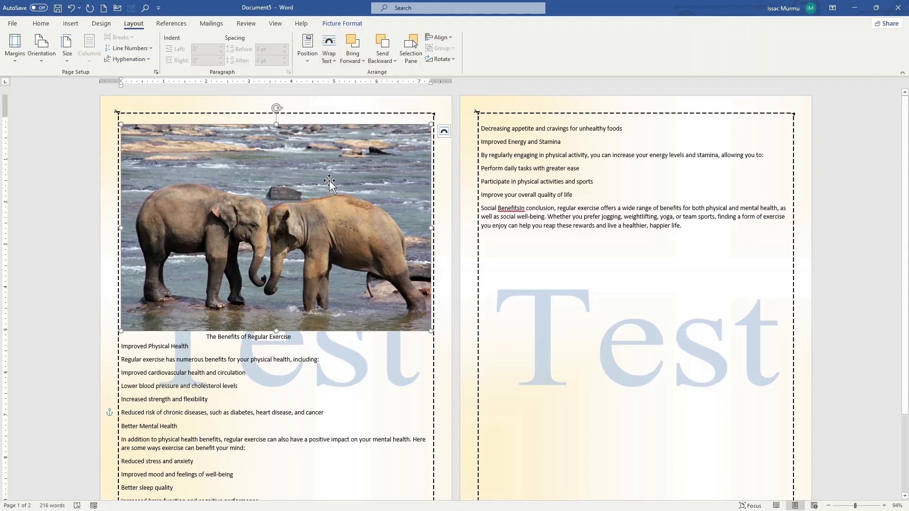
Apply Square wrapping to the picture, shrink it slightly and move it below the "Improved cardiovascular health and circulation" line.
click(329, 53)
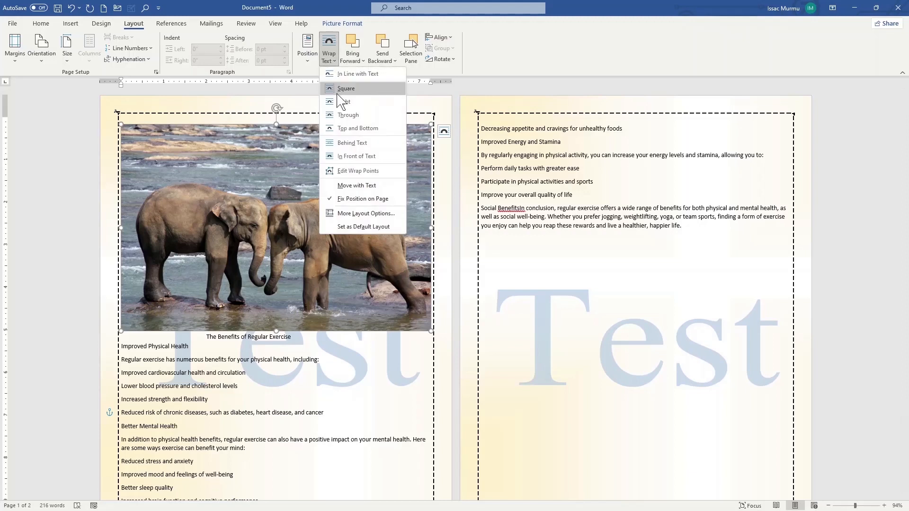
click(344, 89)
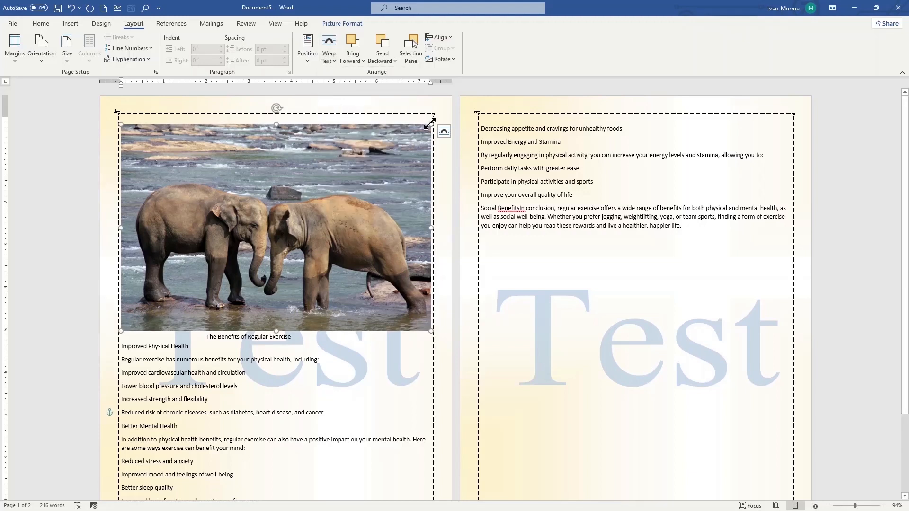
drag(431, 125, 413, 136)
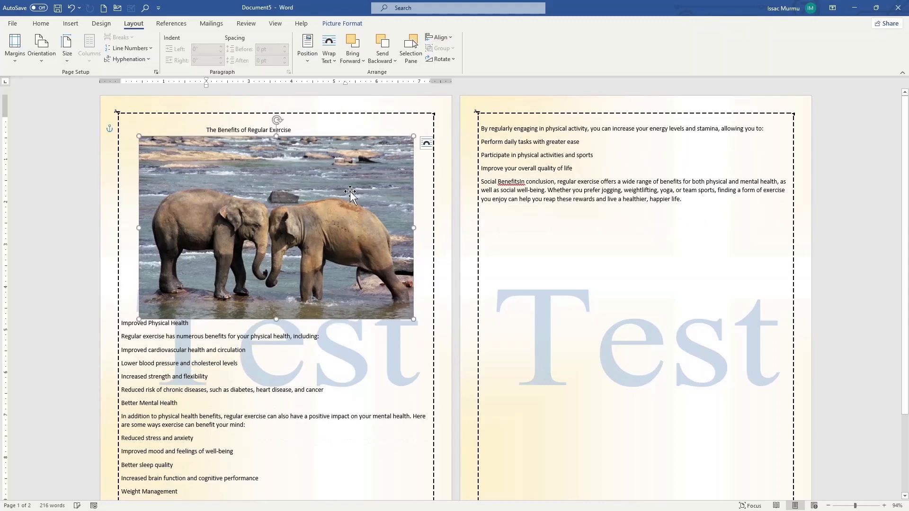
drag(347, 196, 326, 252)
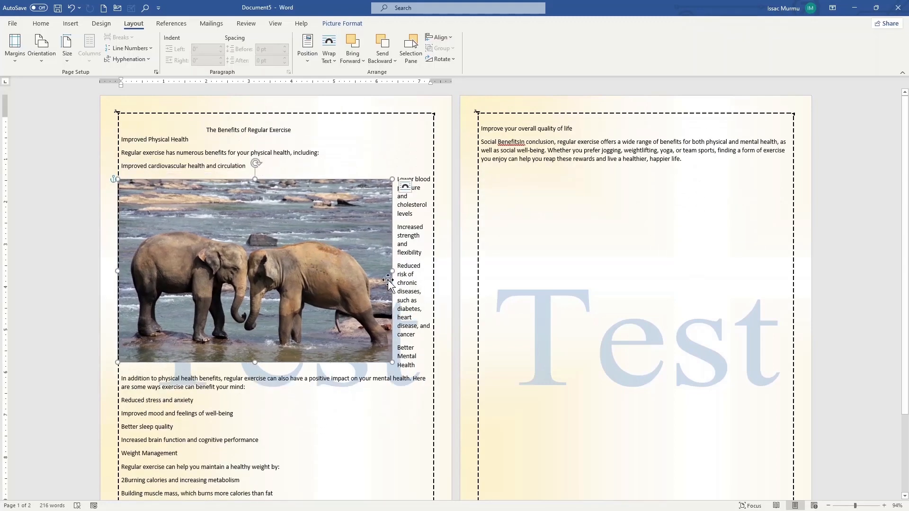
Apply Tight wrapping to the picture, shrink it to under half the text width and place it at the left margin above "Weight Management".
click(328, 52)
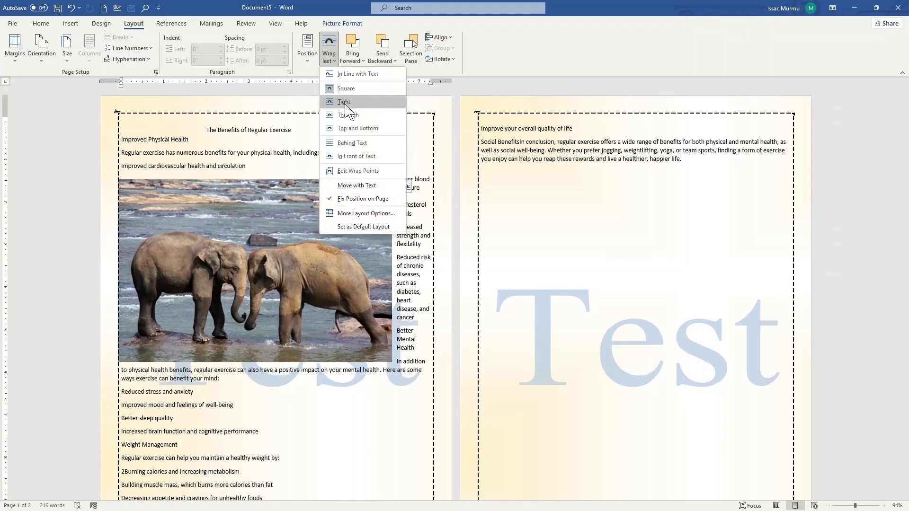
click(345, 104)
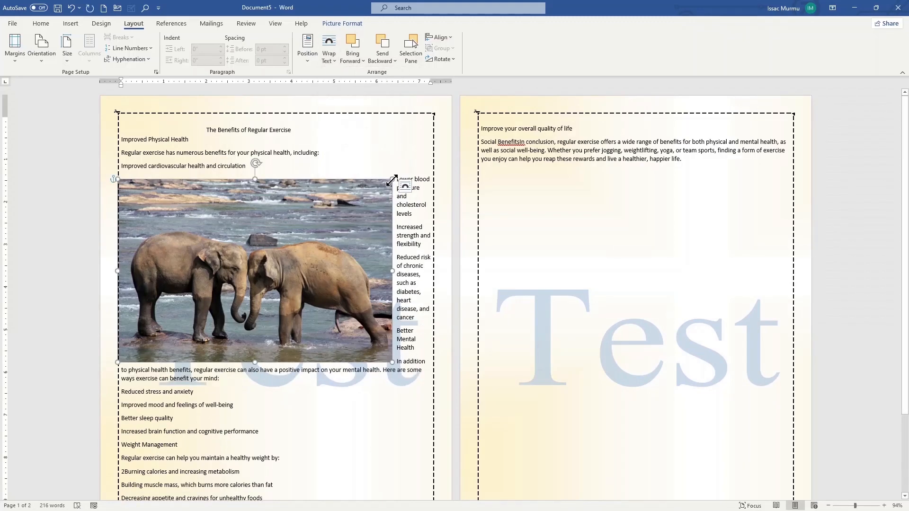
drag(343, 203, 326, 224)
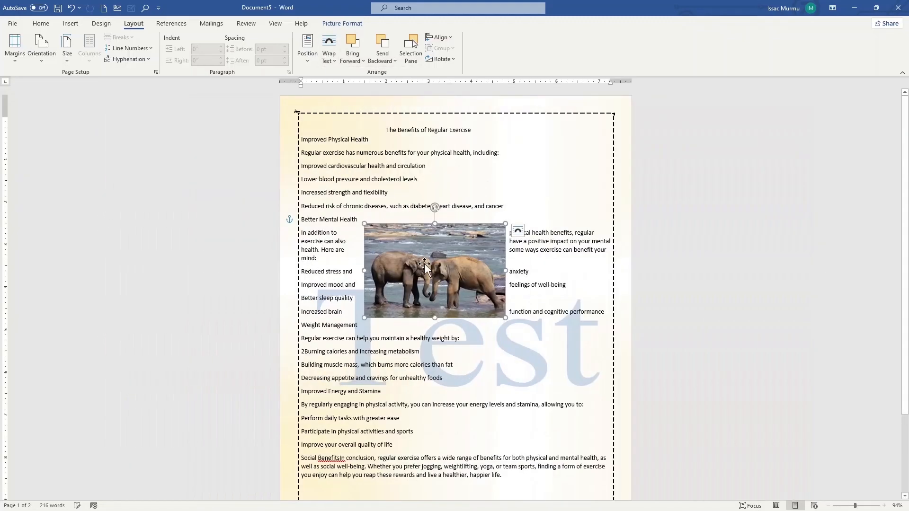
drag(421, 263, 362, 255)
Examine the picture's layout options and its text wrapping, Bring Forward and Send Backward choices.
click(453, 222)
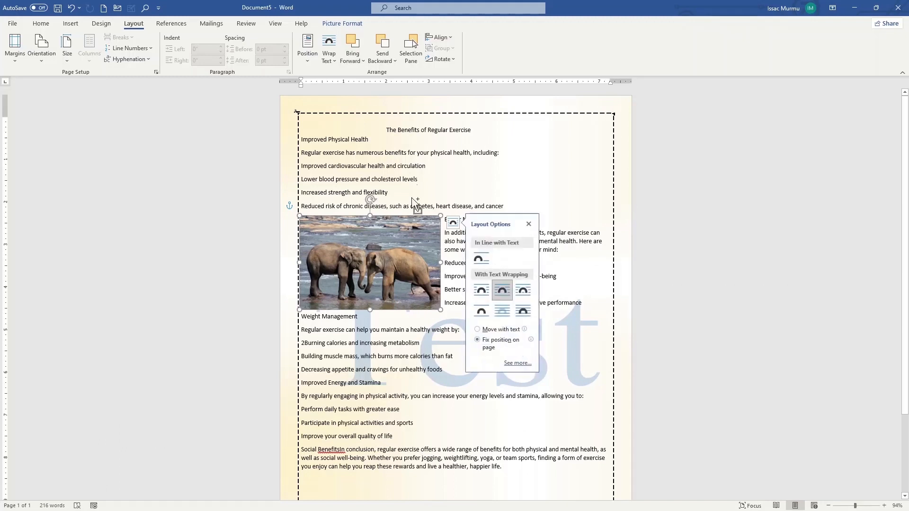
click(329, 54)
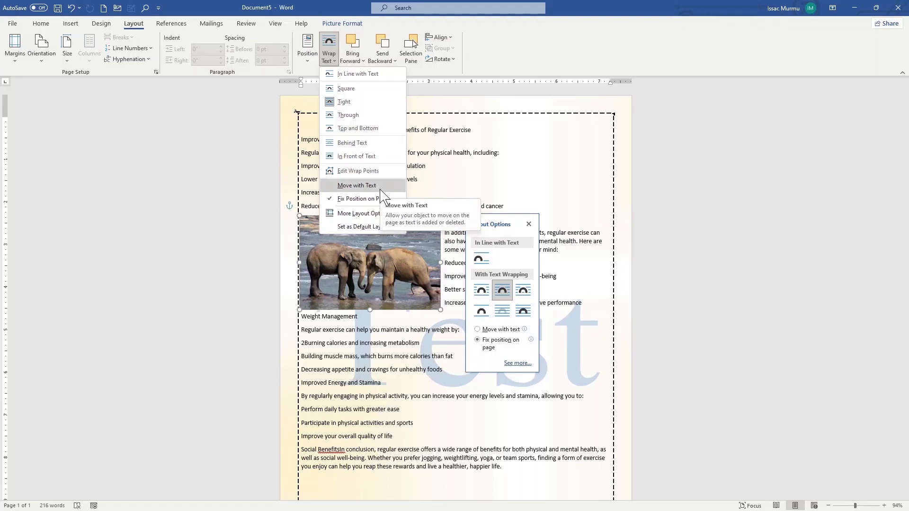
click(499, 170)
click(362, 62)
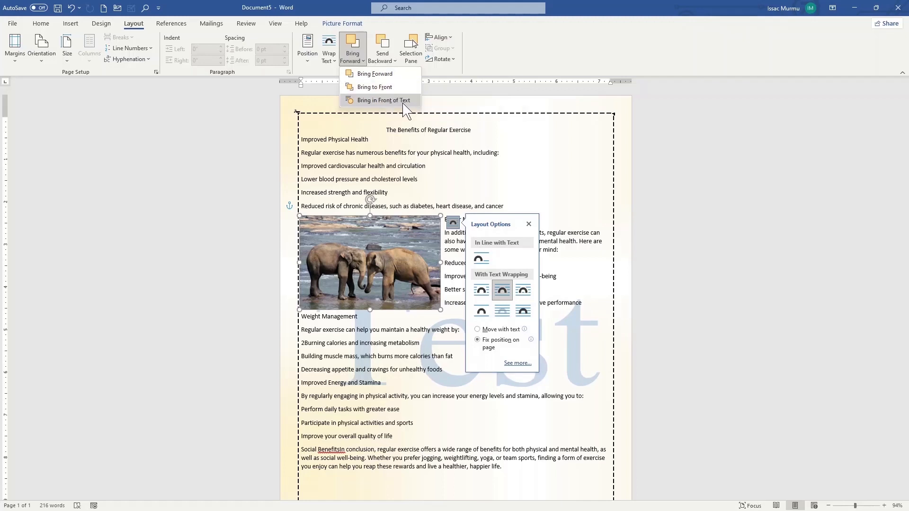
click(382, 240)
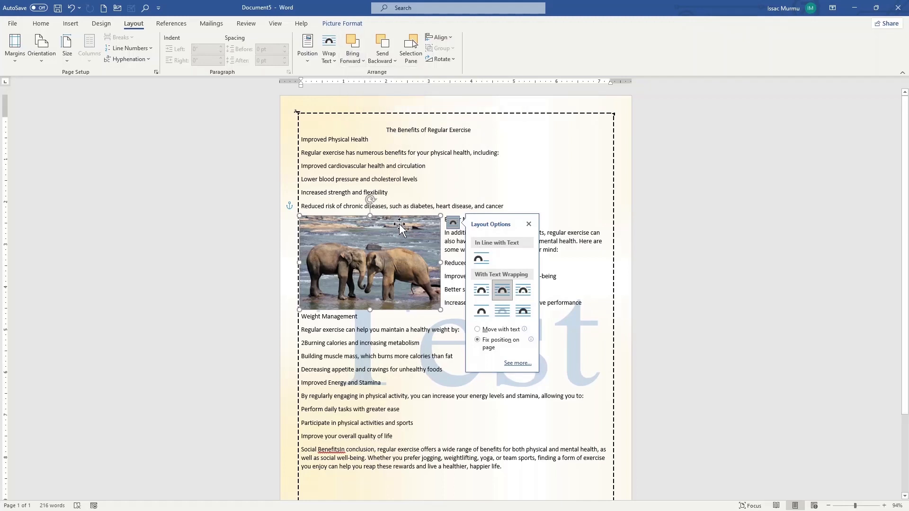
click(385, 65)
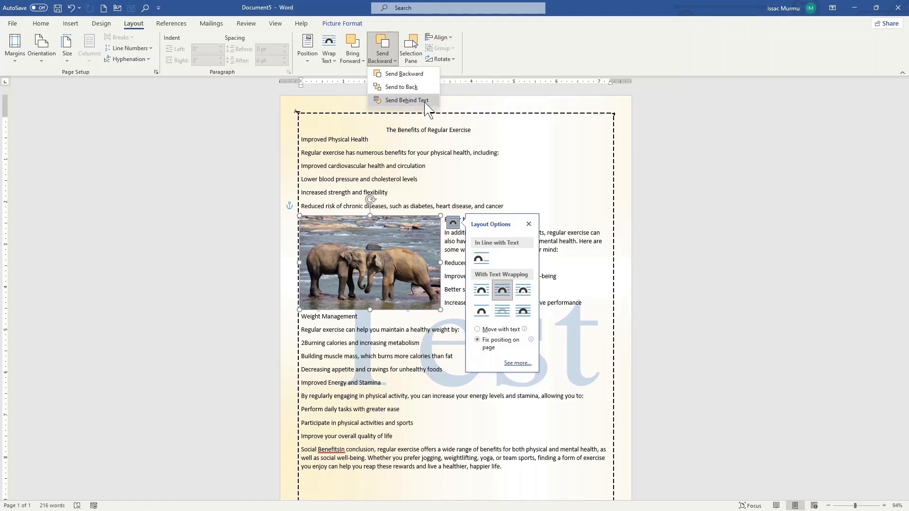
click(390, 265)
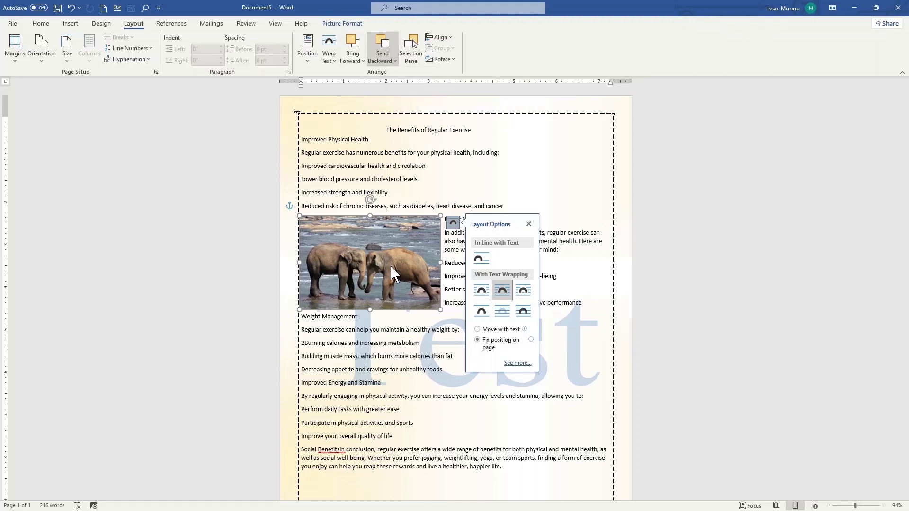
Display the Selection pane for the document's objects and dismiss the picture's layout options.
click(418, 59)
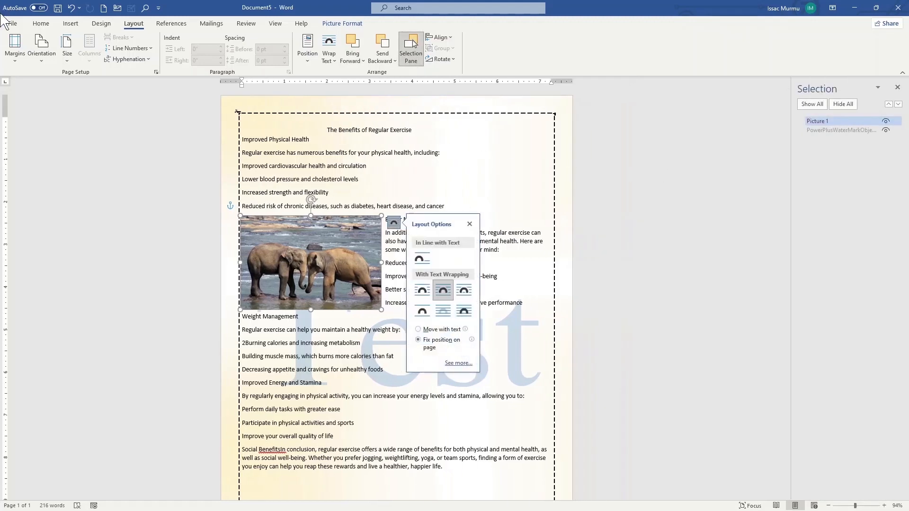
click(354, 162)
click(326, 246)
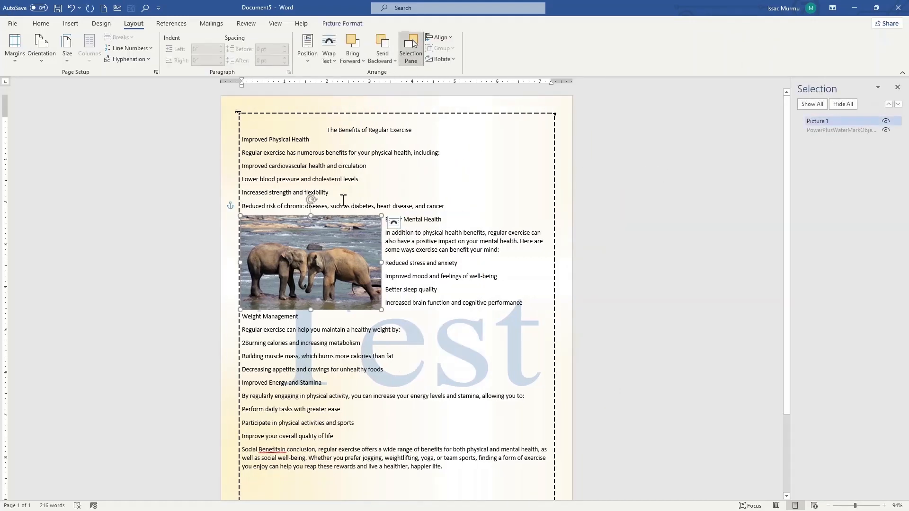
Align the elephant picture to the right margin and back to the left margin.
click(445, 38)
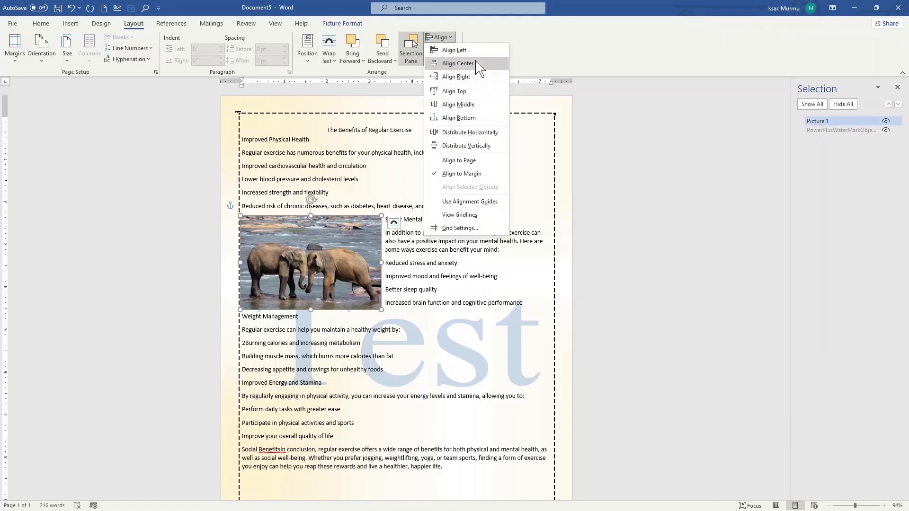
click(473, 78)
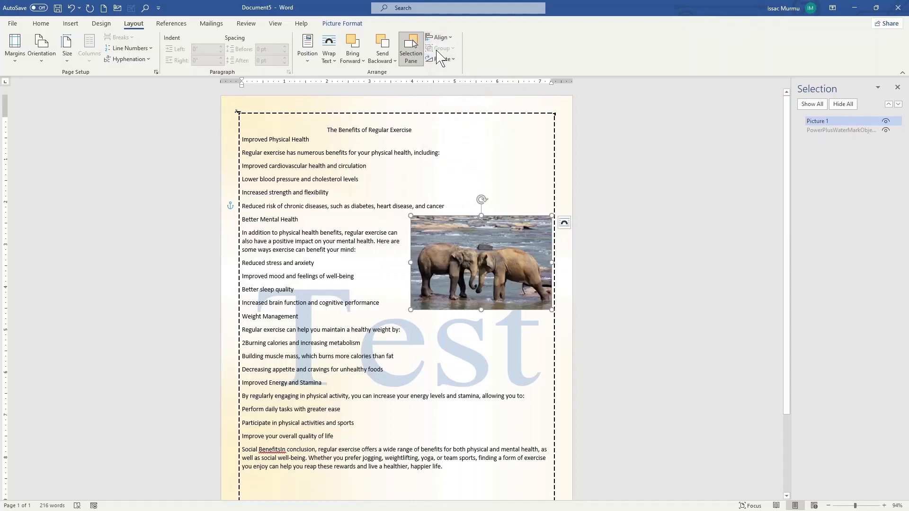
click(455, 51)
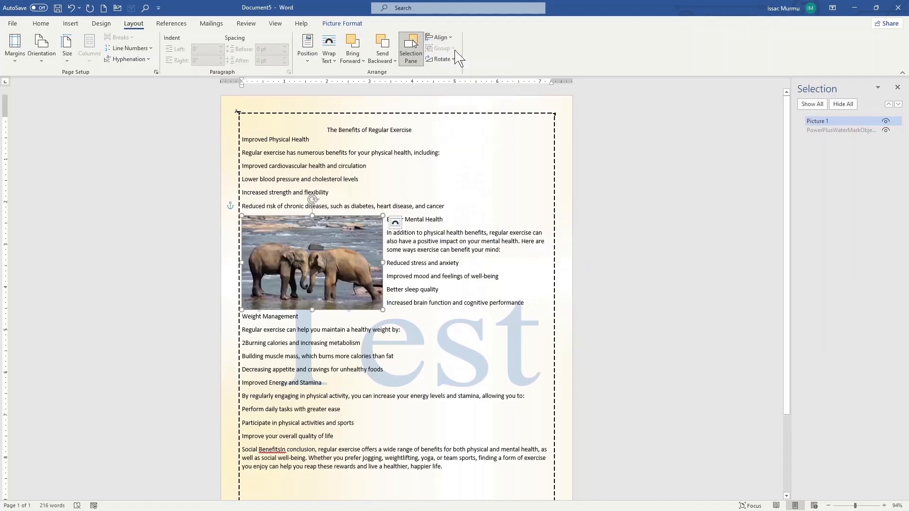
Align the elephant picture to the top margin and then to the bottom margin of the page.
click(438, 37)
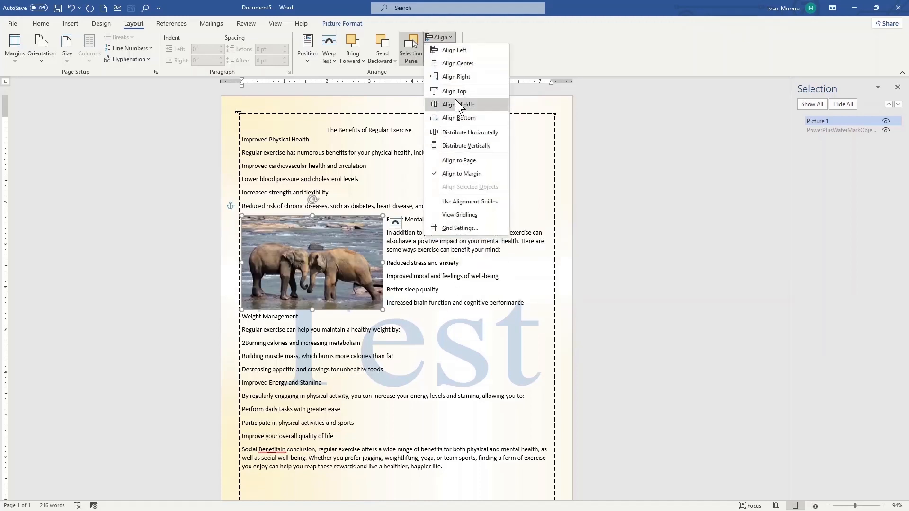
click(453, 92)
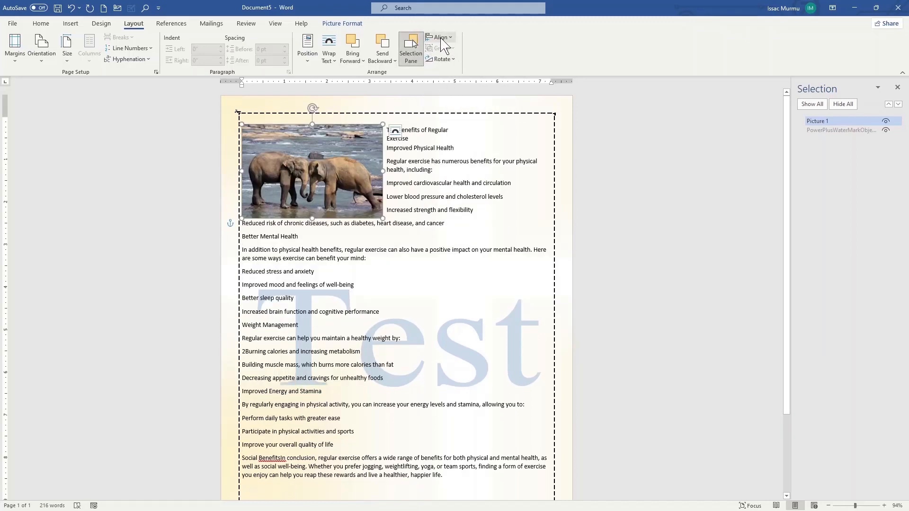
click(441, 38)
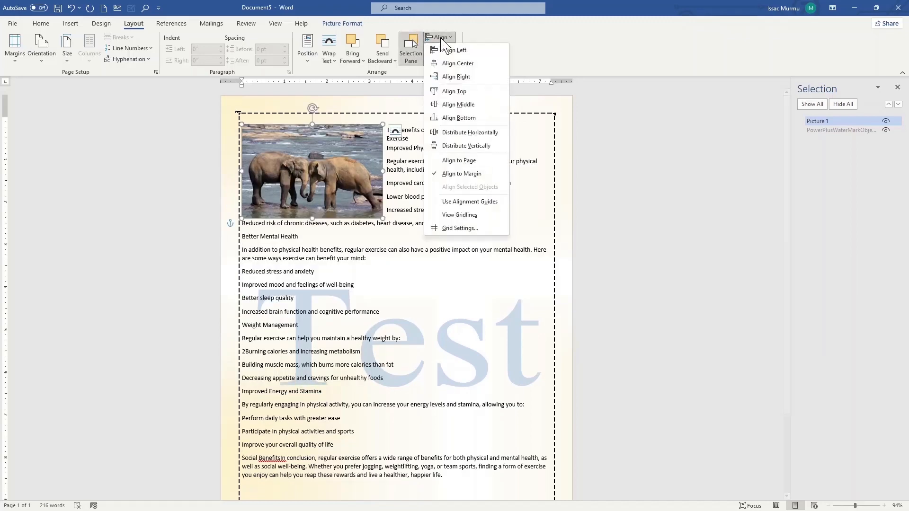
click(473, 119)
scroll(469, 180, down, 5)
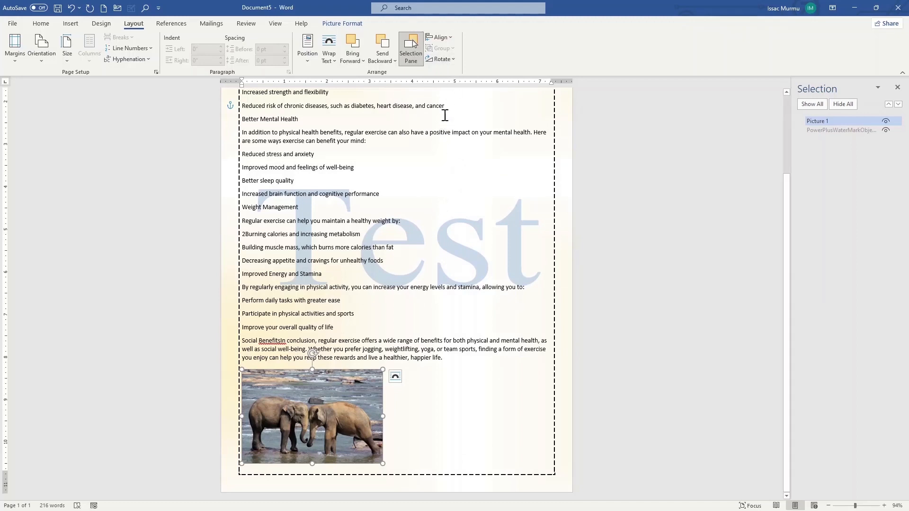
Examine the picture's rotate and flip choices and the size and rotation settings in More Rotation Options, leaving them unaltered.
click(440, 59)
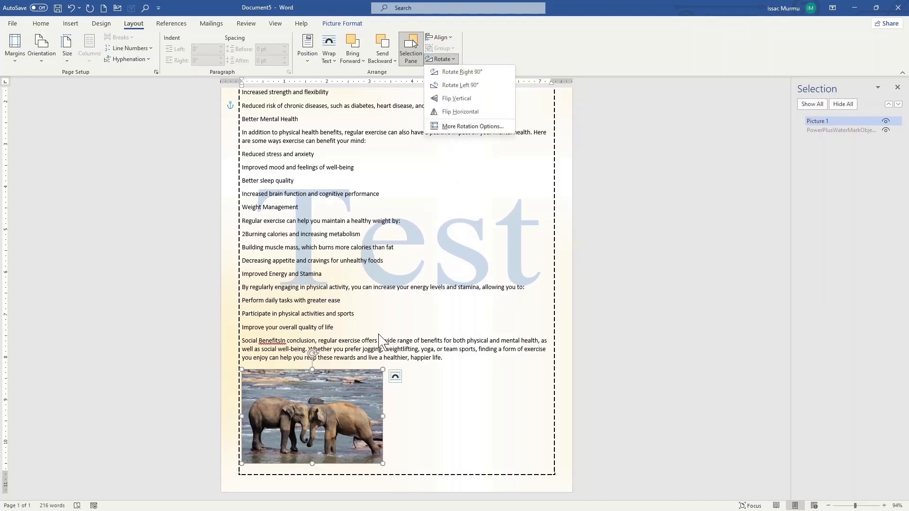
click(344, 396)
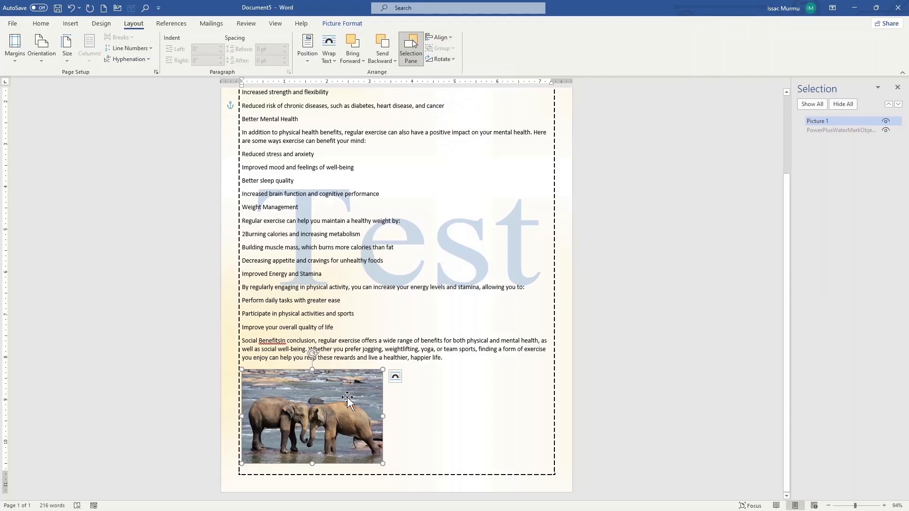
click(432, 57)
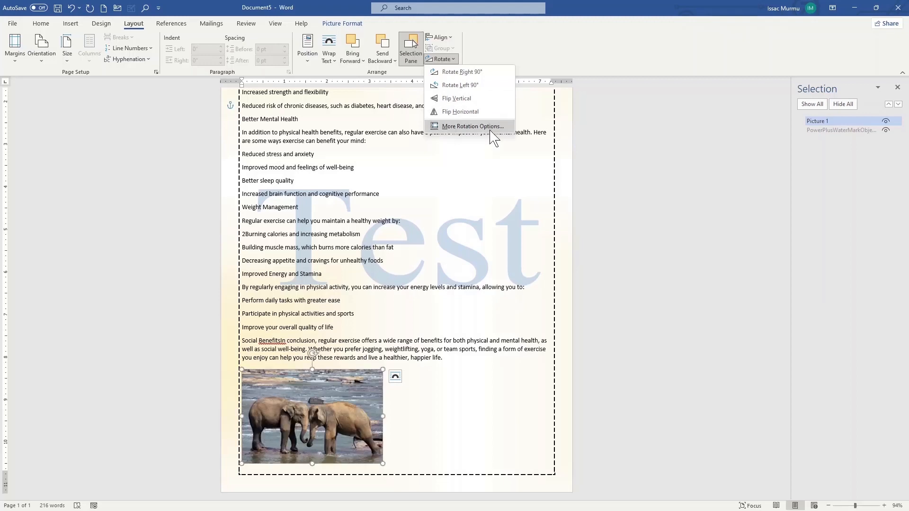
click(473, 127)
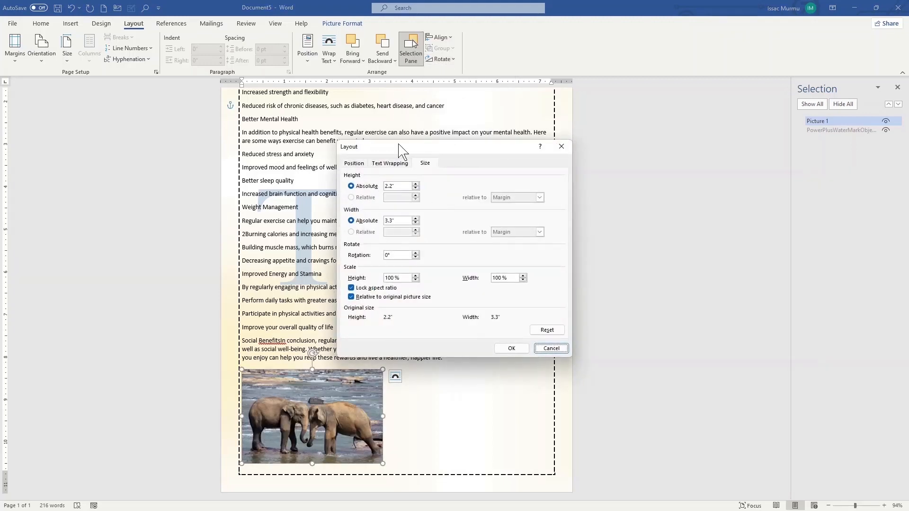
click(562, 147)
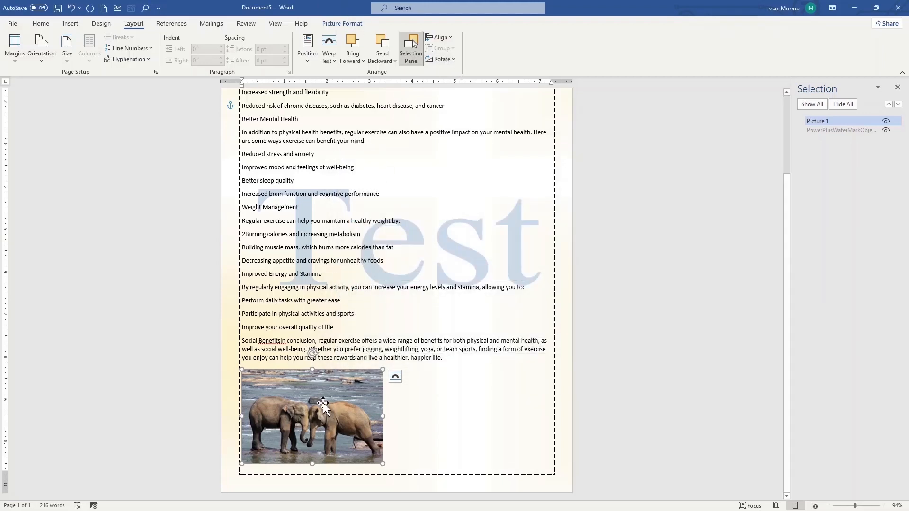
Duplicate the elephant picture and place the copy directly beside the original, below the closing paragraph.
key(ctrl)
key(ctrl)
key(ctrl)
drag(320, 400, 493, 410)
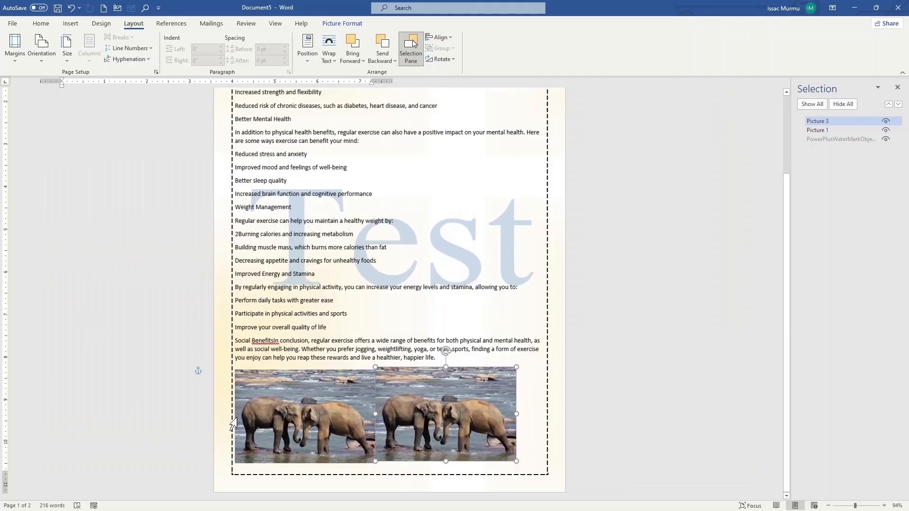
Group the two elephant pictures and move the group up to just below the "Better sleep quality" line.
click(336, 412)
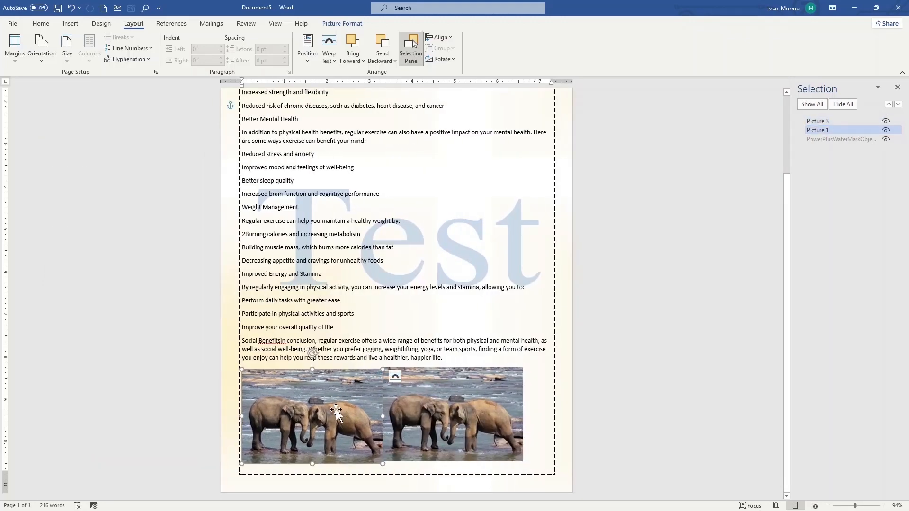
ctrl+click(461, 400)
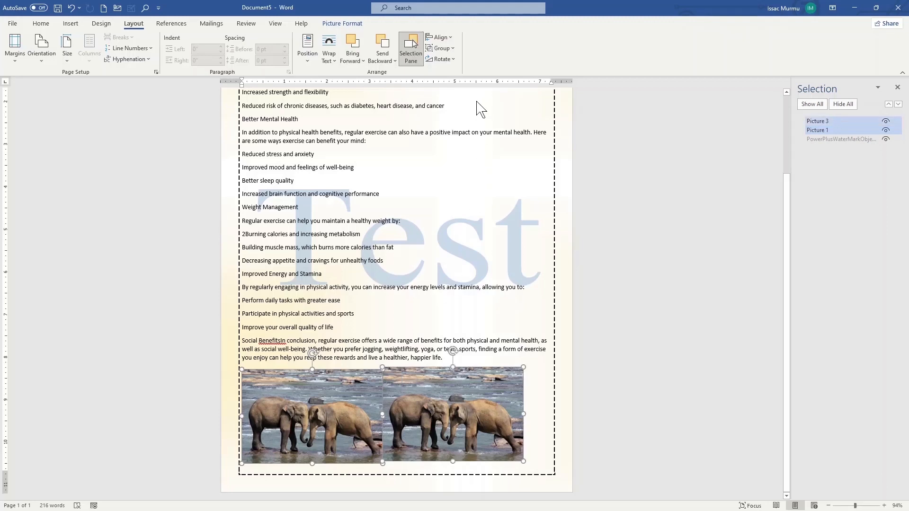
click(441, 48)
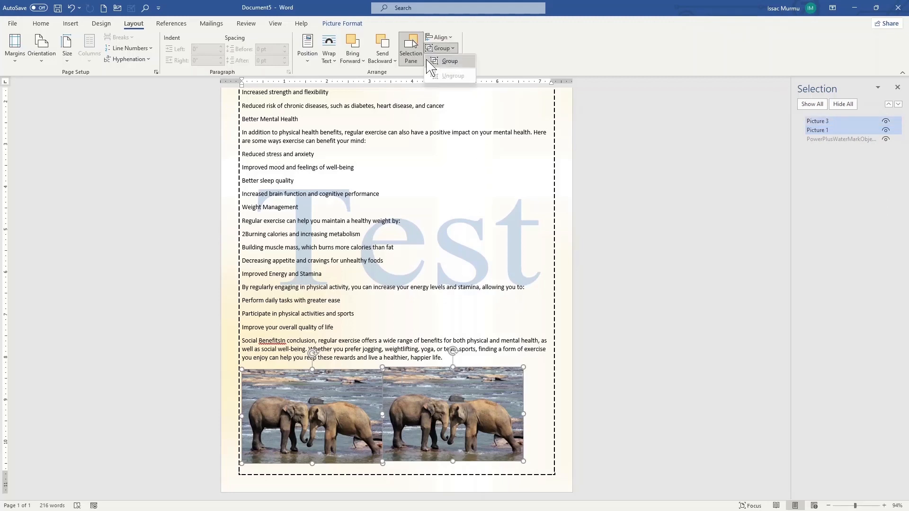
click(447, 63)
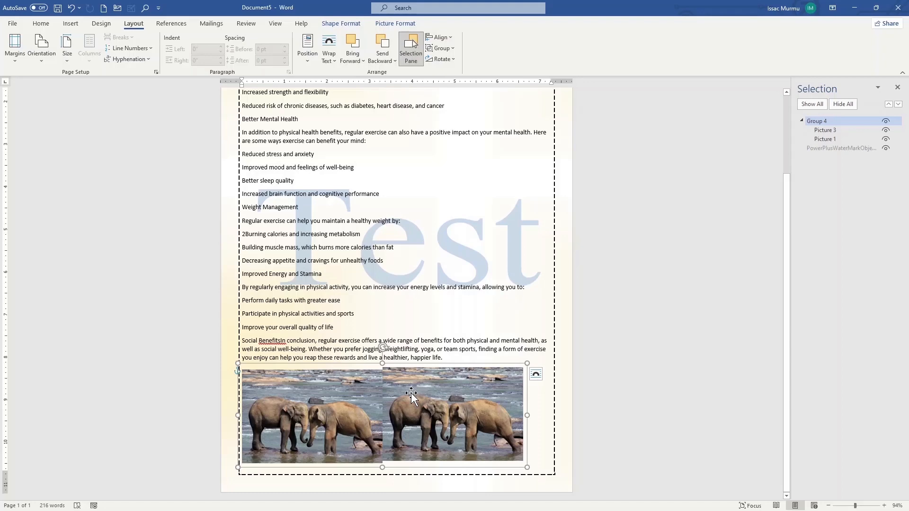
drag(411, 394, 403, 223)
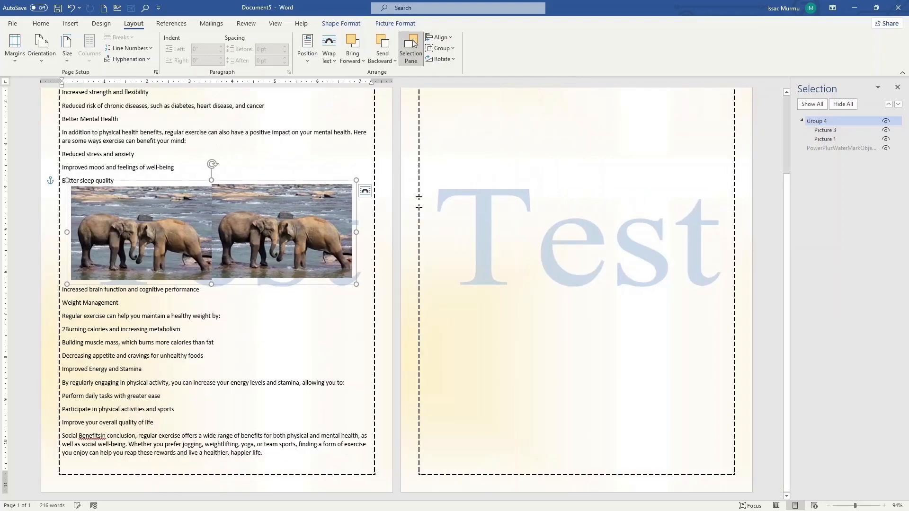
Ungroup the elephant pictures and position them separately, the original below "Improved Energy and Stamina" and the copy lower, near the bottom margin.
click(445, 49)
click(444, 74)
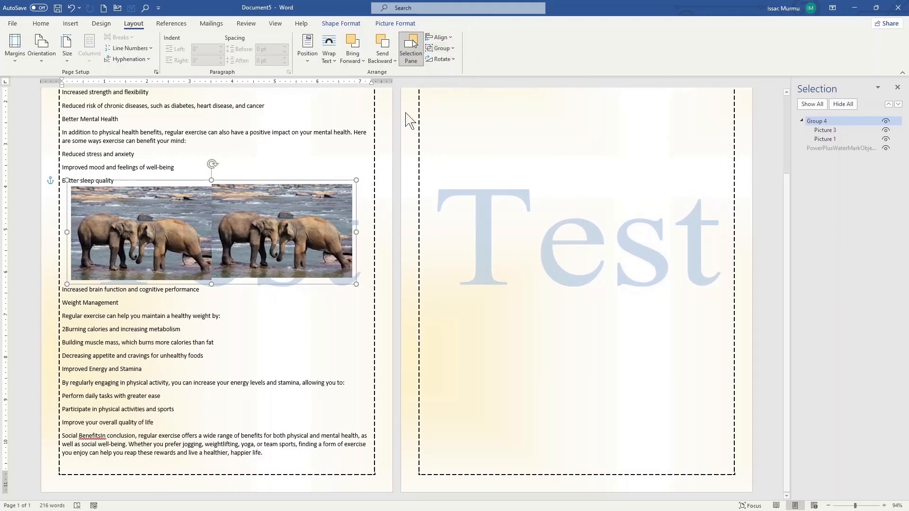
drag(277, 244, 282, 338)
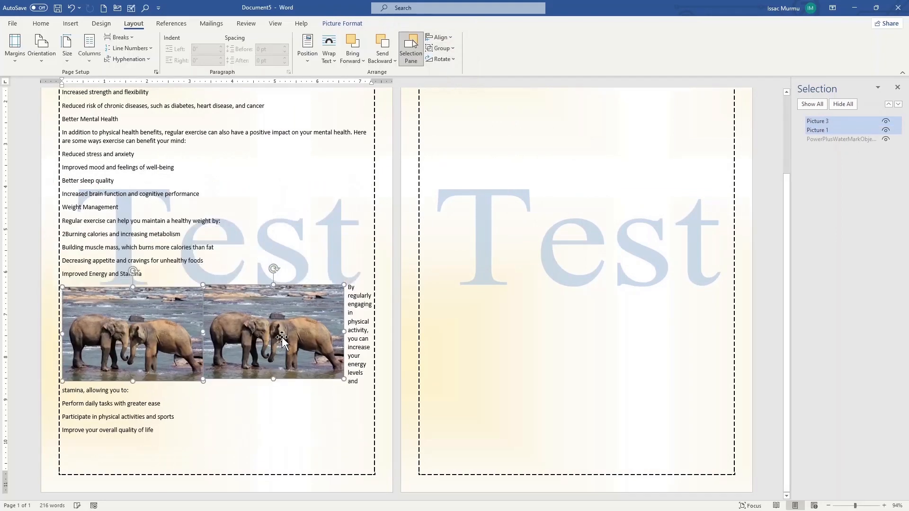
click(284, 413)
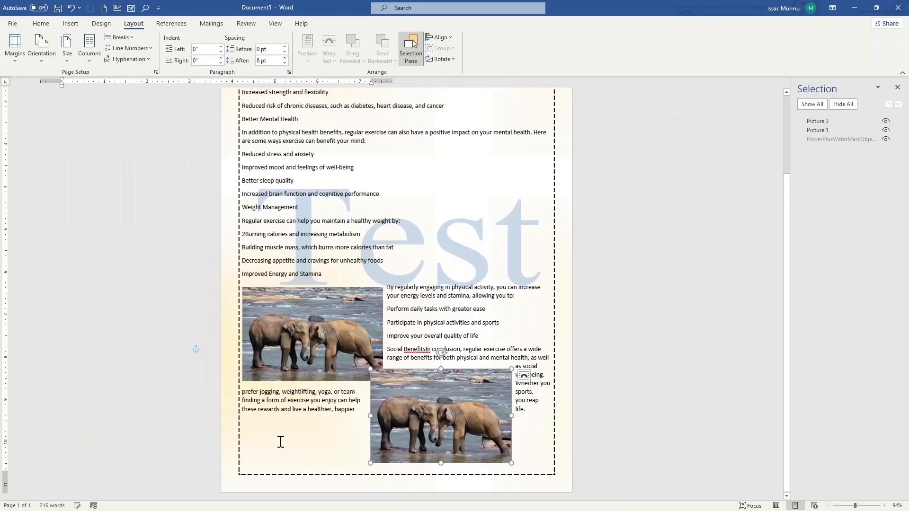
drag(280, 441, 264, 442)
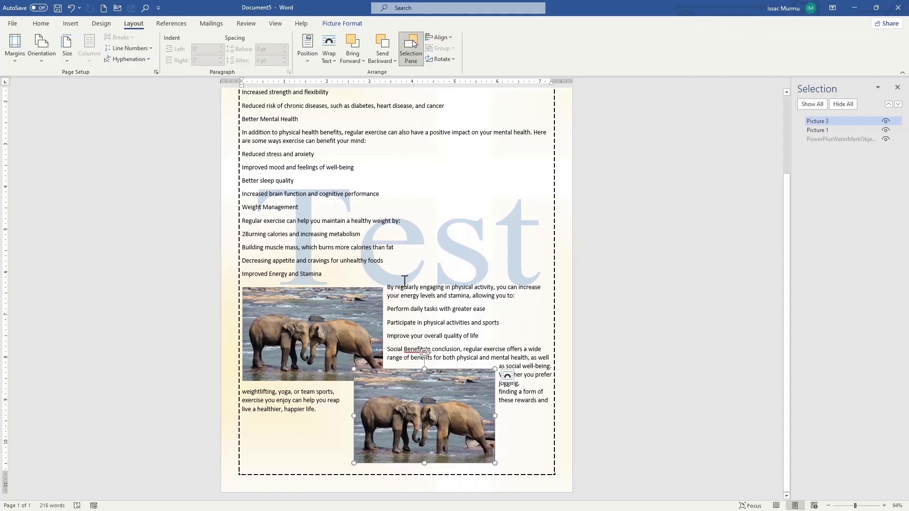